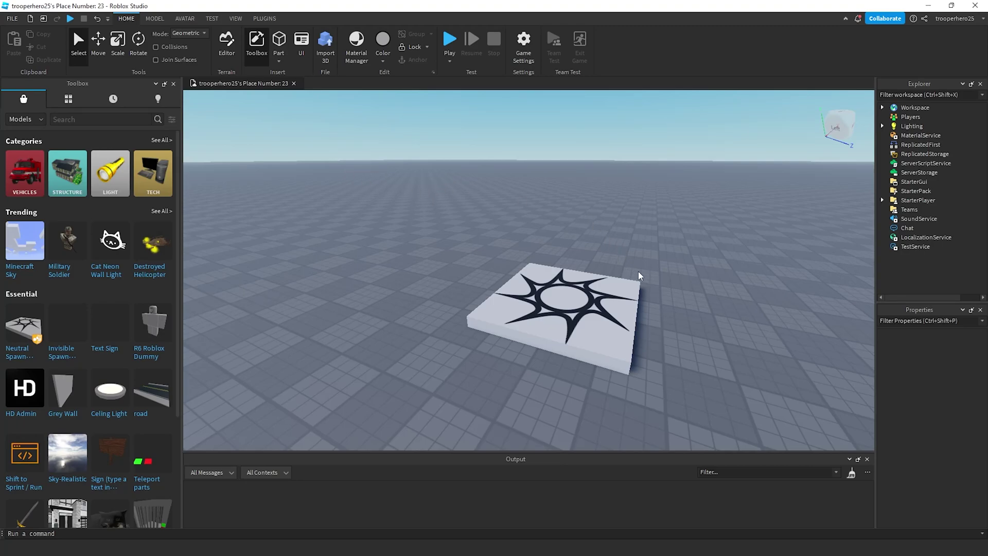
- Add a ScreenGui under StarterGui and insert a Frame inside it
{"action": "right_click_drag", "start_coordinate": [667, 243], "coordinate": [669, 245]}
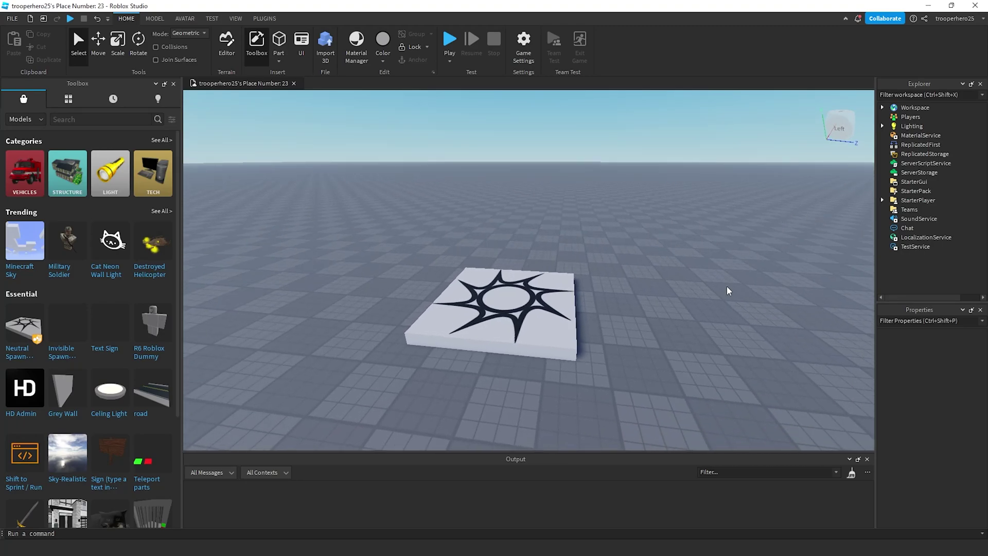
{"action": "right_click_drag", "start_coordinate": [728, 291], "coordinate": [728, 290]}
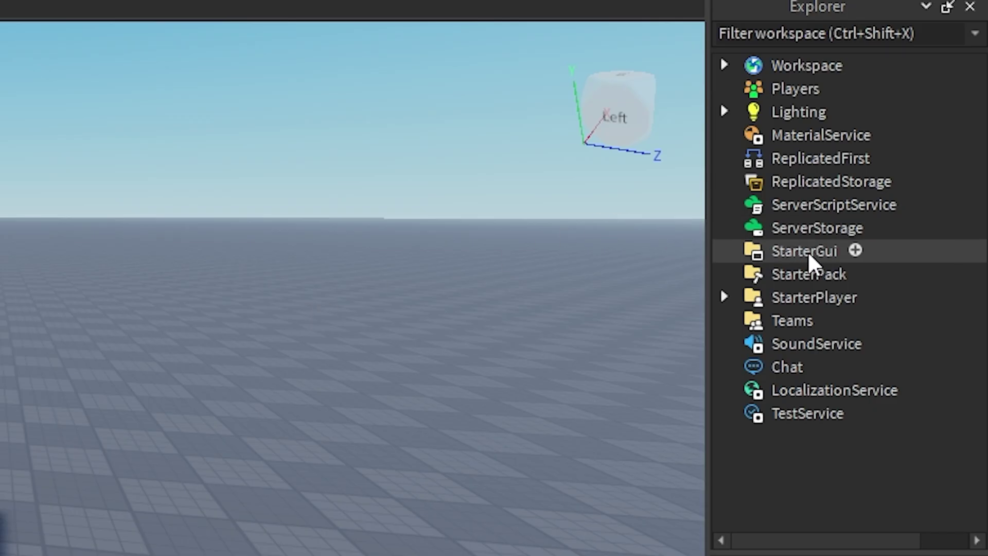
{"action": "left_click", "coordinate": [913, 182]}
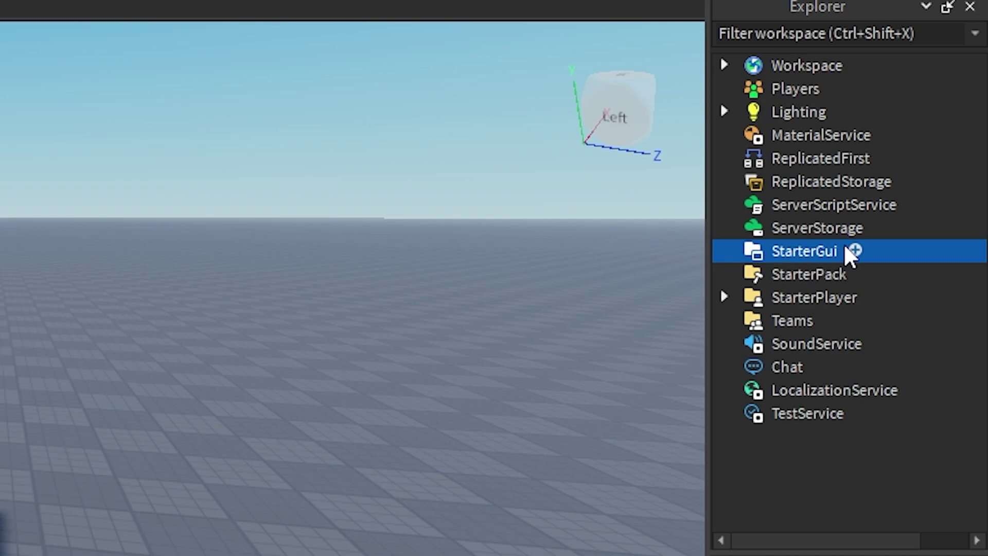
{"action": "left_click", "coordinate": [856, 252]}
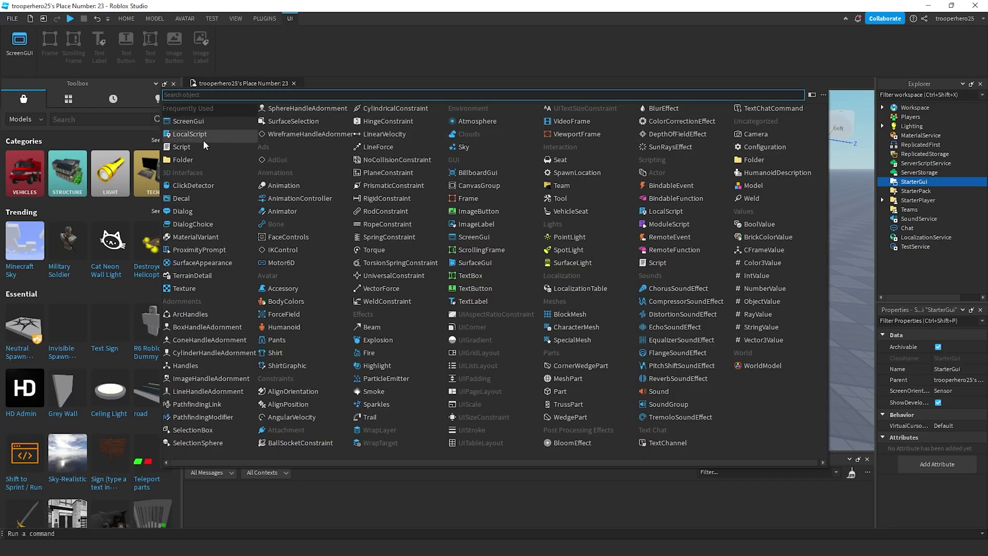
{"action": "left_click", "coordinate": [206, 125]}
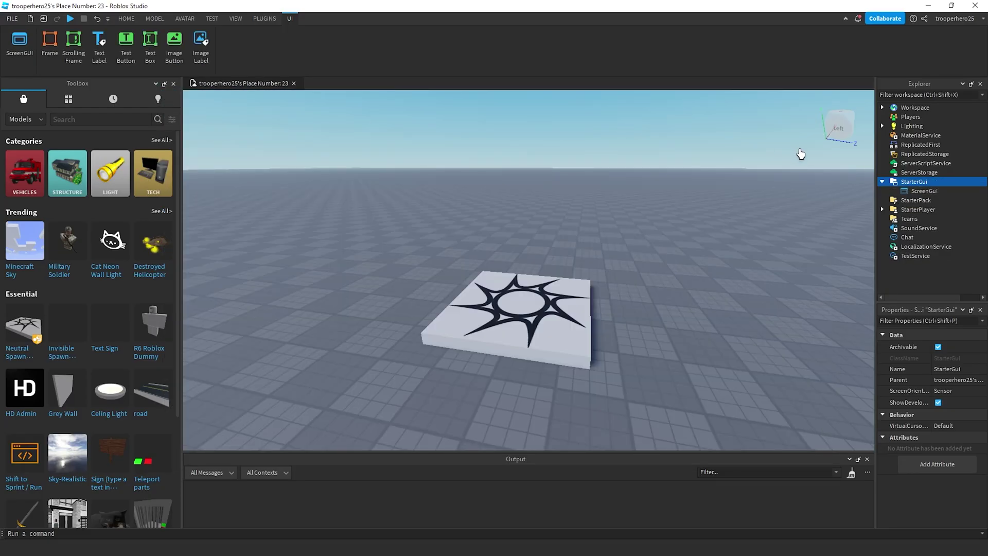
{"action": "left_click", "coordinate": [914, 191]}
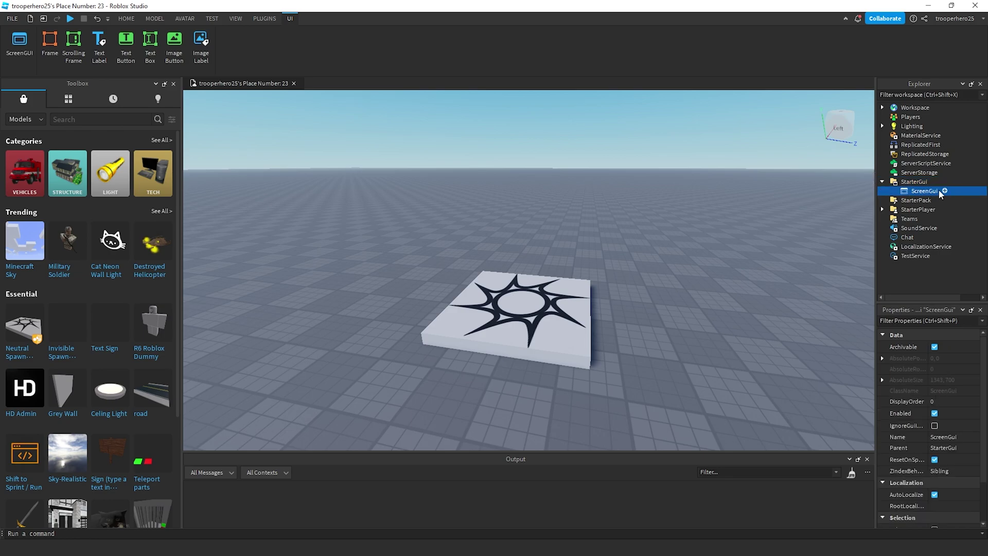
{"action": "left_click", "coordinate": [946, 191]}
{"action": "left_click", "coordinate": [471, 105]}
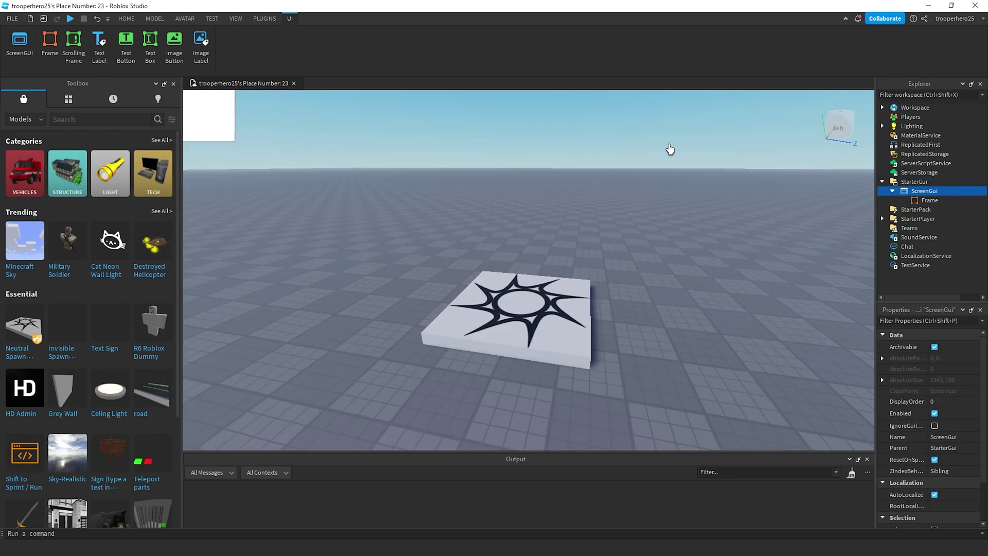
- Move the Frame near the screen centre and resize it to 412 x 324
{"action": "left_click", "coordinate": [908, 199]}
{"action": "left_click_drag", "start_coordinate": [207, 123], "coordinate": [341, 128]}
{"action": "left_click_drag", "start_coordinate": [476, 209], "coordinate": [558, 267]}
{"action": "mouse_move", "coordinate": [930, 203]}
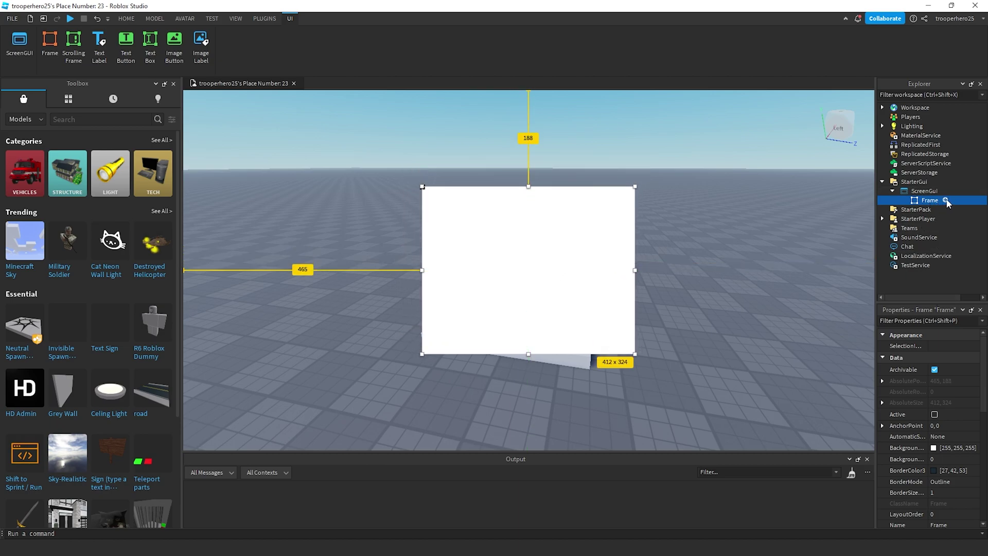
- Rename the white Frame to 'Menu', fixing the mistyped 'Meny' in the Name property
{"action": "right_click", "coordinate": [939, 200]}
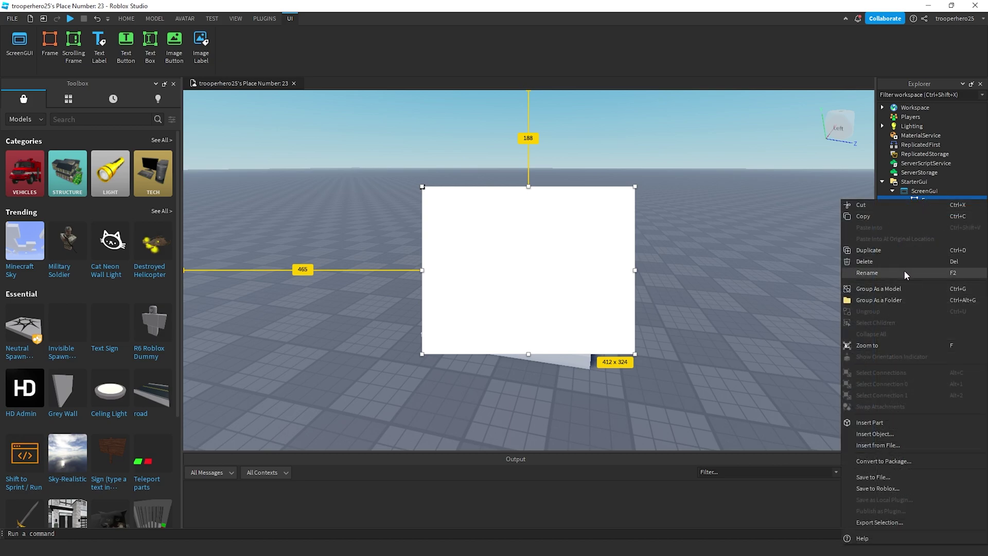
{"action": "left_click", "coordinate": [904, 270]}
{"action": "key", "text": "BackSpace"}
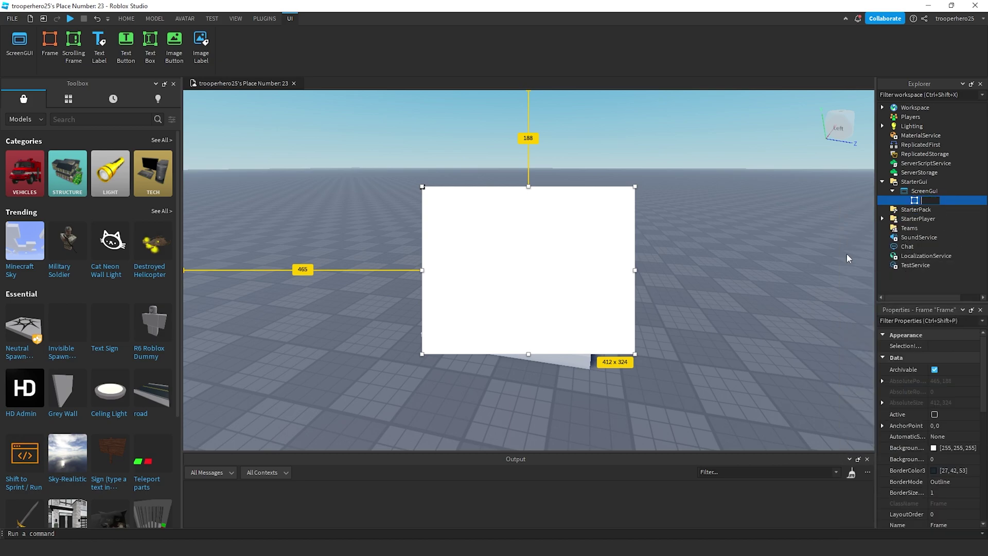
{"action": "type", "text": "Meny"}
{"action": "key", "text": "Return"}
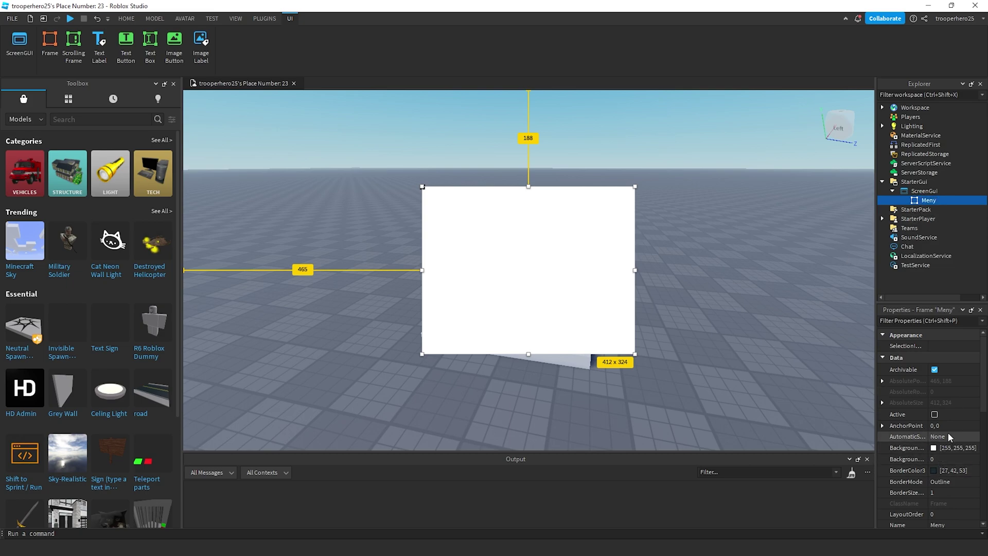
{"action": "left_click", "coordinate": [952, 524]}
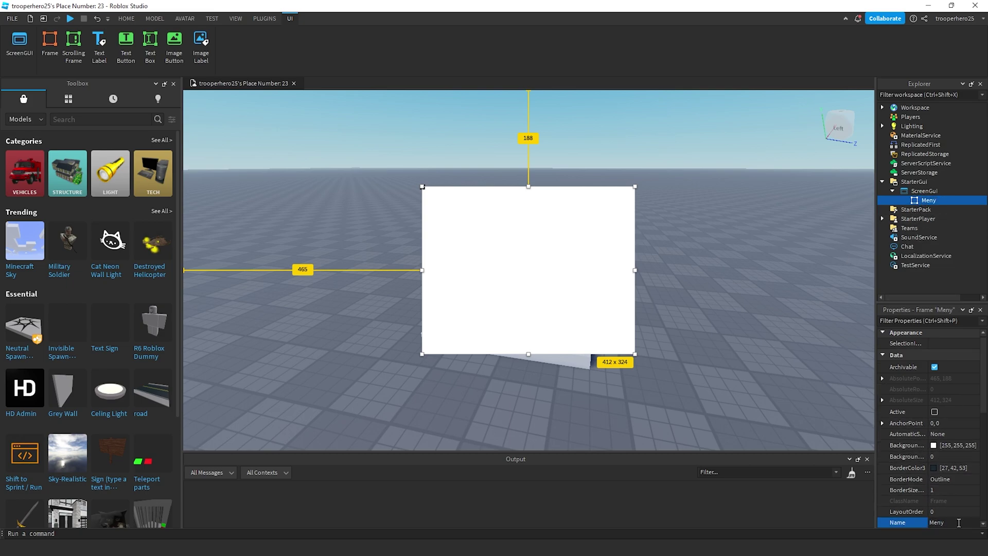
{"action": "key", "text": "Return"}
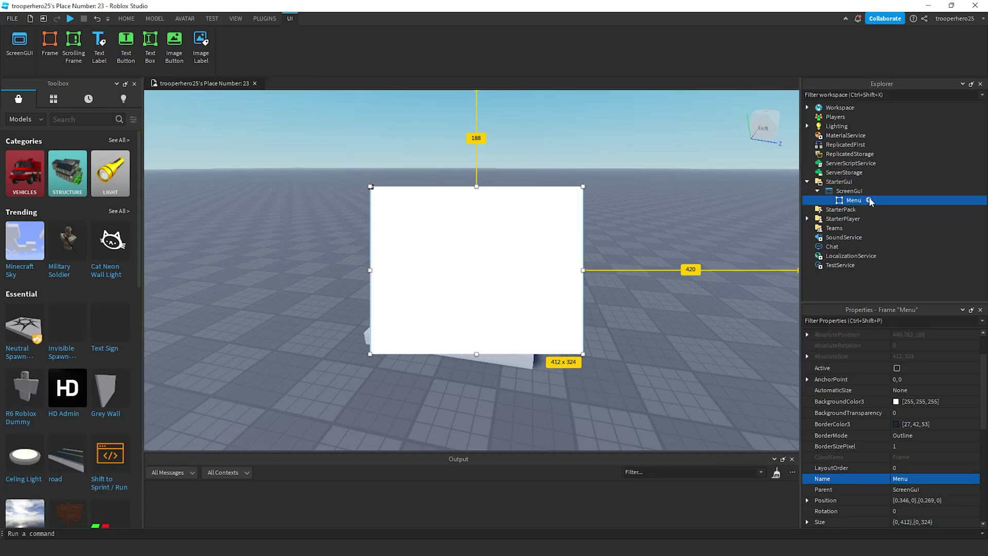
- Add a TextButton inside Menu, place it top-right and shrink it to 57 x 50
{"action": "left_click", "coordinate": [869, 200]}
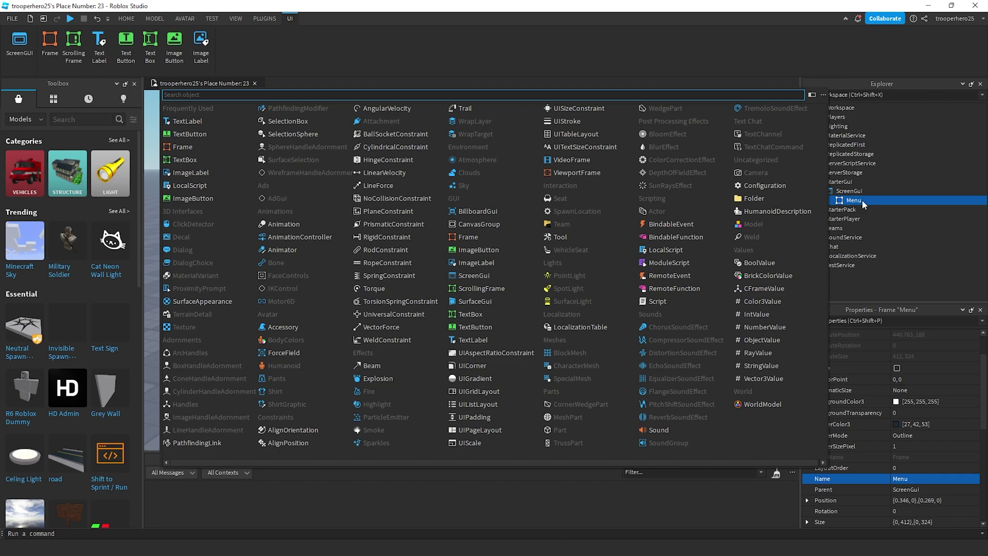
{"action": "left_click", "coordinate": [189, 135]}
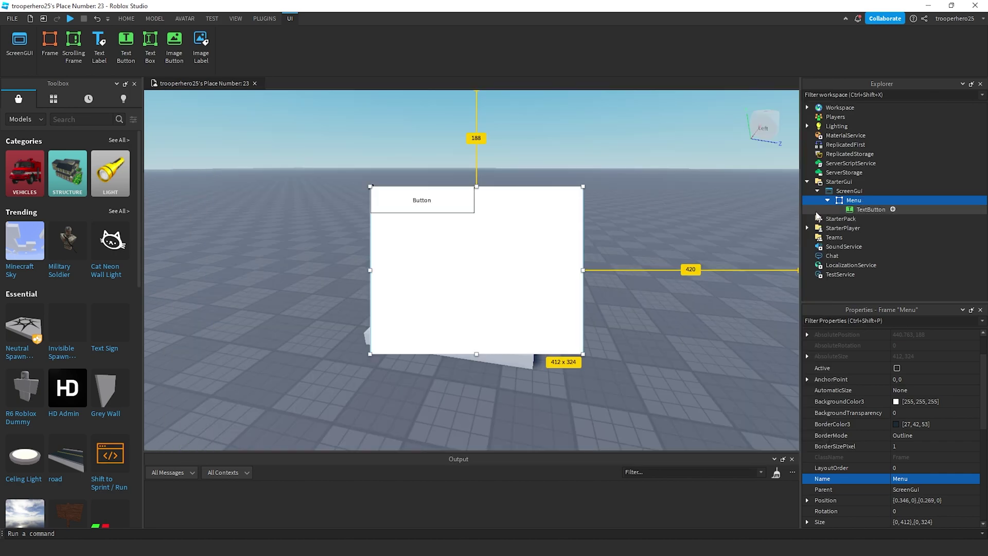
{"action": "left_click", "coordinate": [860, 209]}
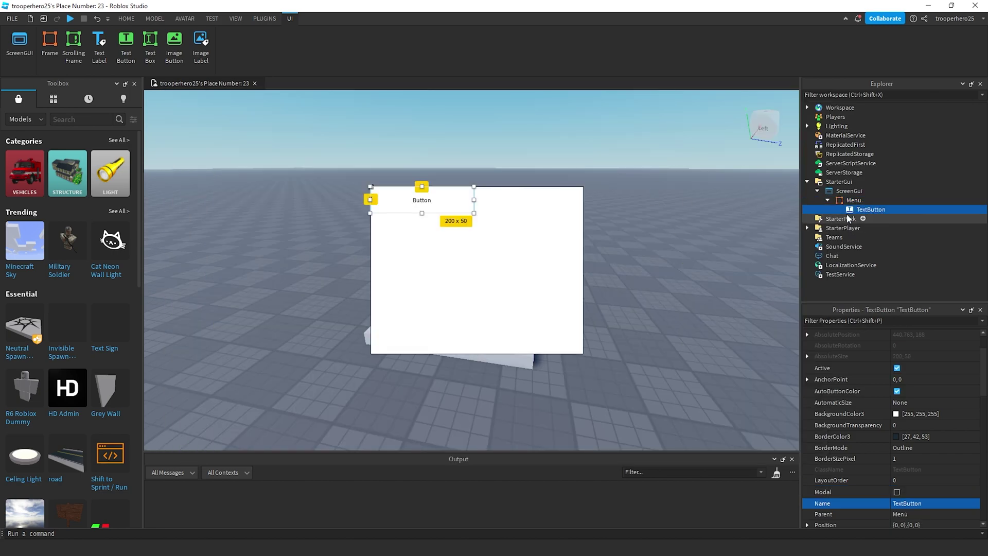
{"action": "left_click_drag", "start_coordinate": [434, 205], "coordinate": [596, 194]}
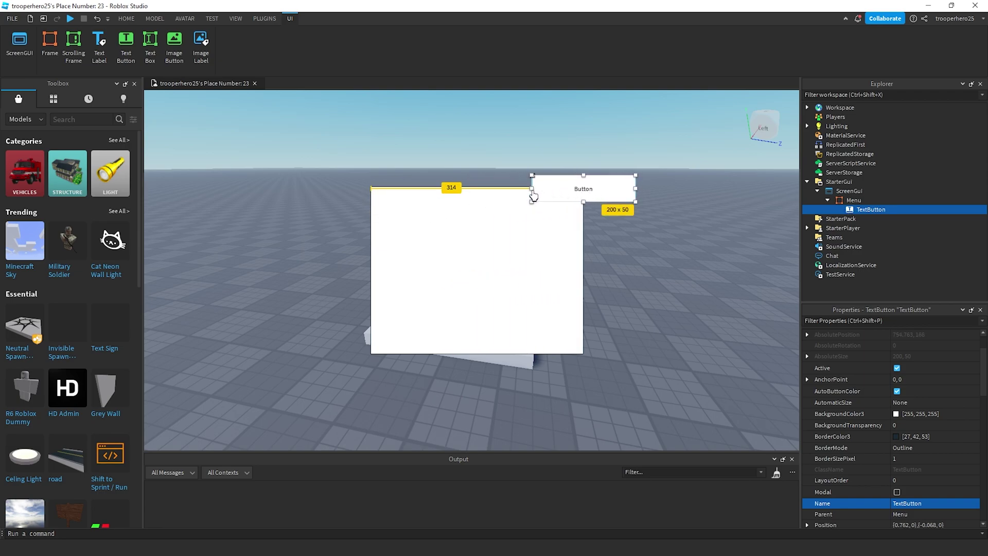
{"action": "left_click_drag", "start_coordinate": [533, 193], "coordinate": [566, 194]}
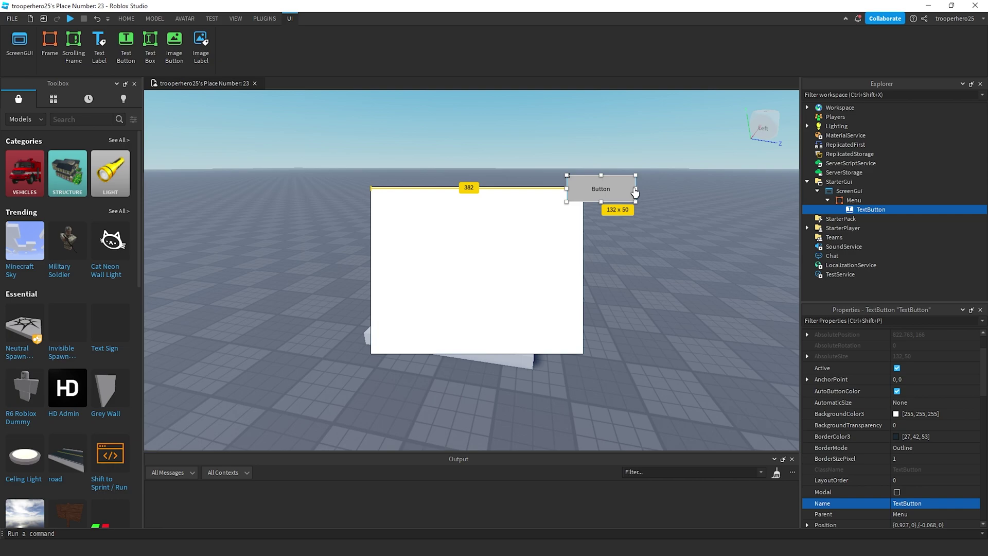
{"action": "left_click_drag", "start_coordinate": [635, 192], "coordinate": [598, 192]}
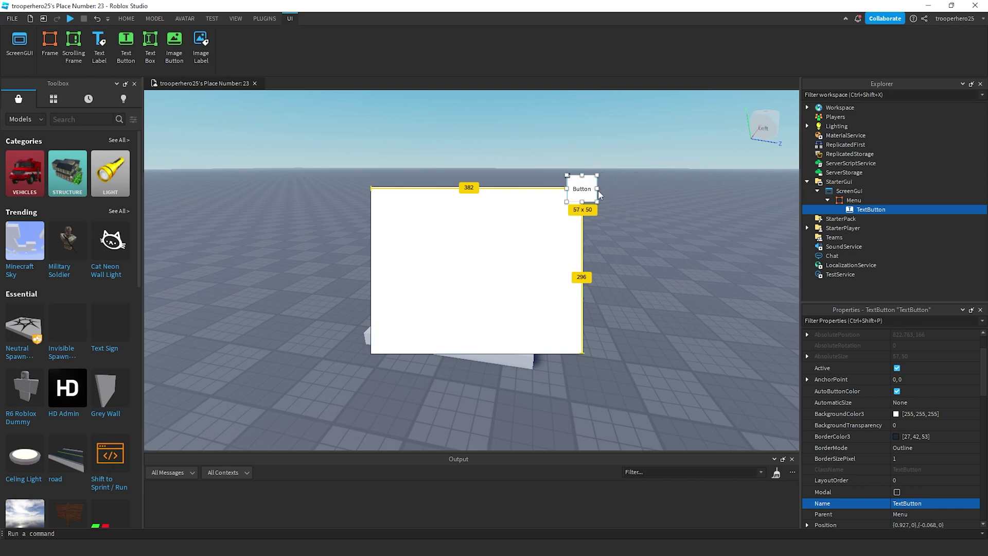
- Rename the TextButton to 'Close'
{"action": "right_click", "coordinate": [858, 210]}
{"action": "left_click", "coordinate": [873, 77]}
{"action": "type", "text": "Close"}
{"action": "key", "text": "Return"}
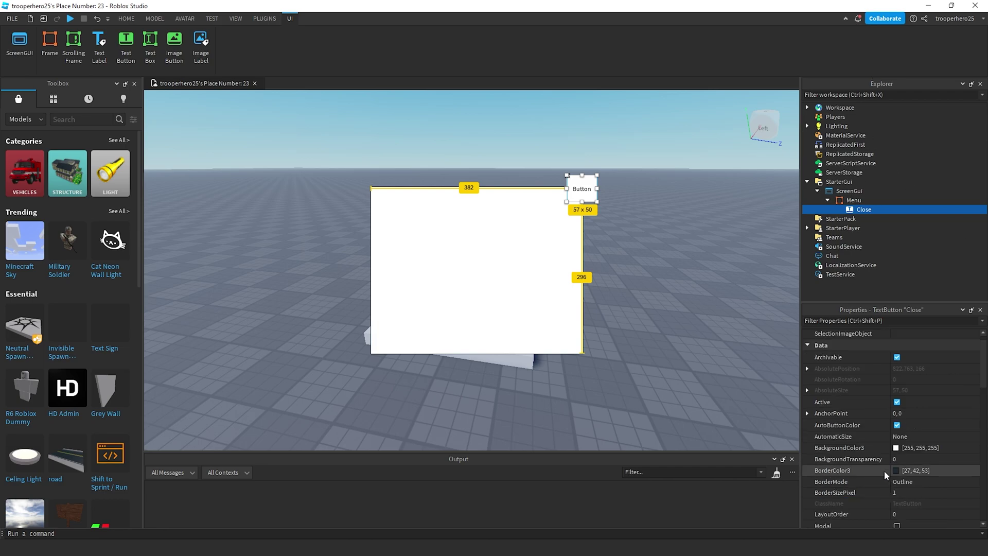
- Add a UICorner to the Menu frame to round its corners
{"action": "left_click", "coordinate": [854, 200]}
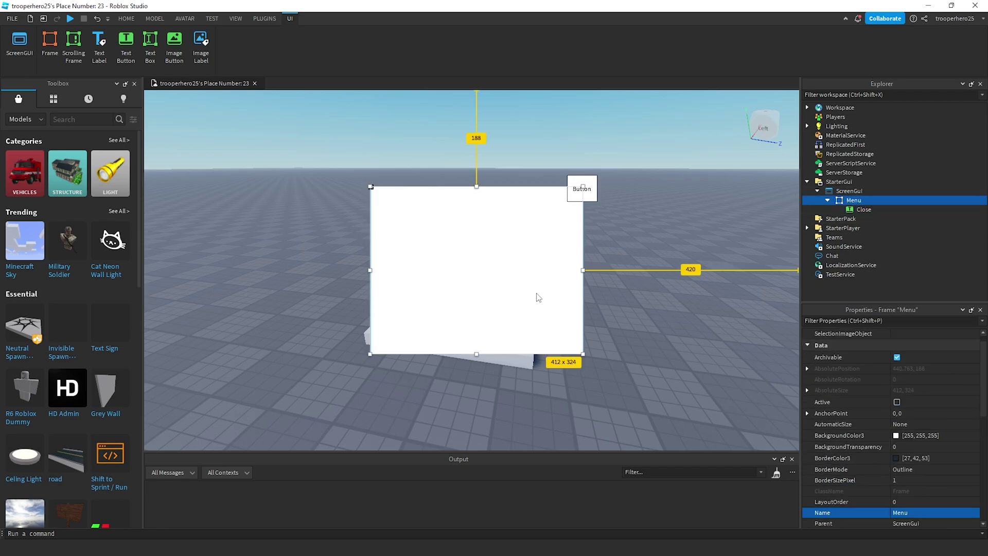
{"action": "left_click", "coordinate": [873, 201]}
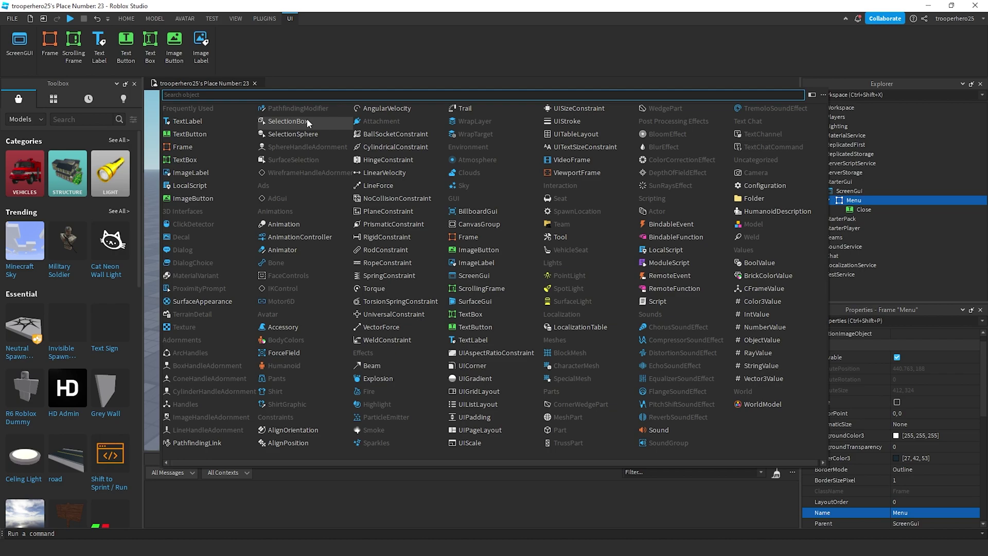
{"action": "type", "text": "UI"}
{"action": "left_click", "coordinate": [216, 109]}
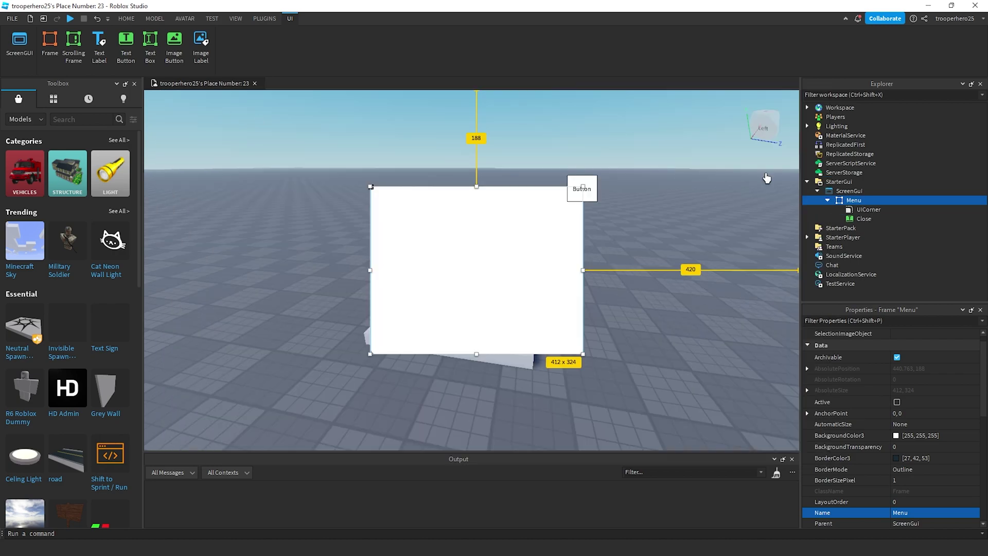
- Add a UIStroke outline to Menu and set its Thickness to 5
{"action": "left_click", "coordinate": [871, 200]}
{"action": "type", "text": "ui"}
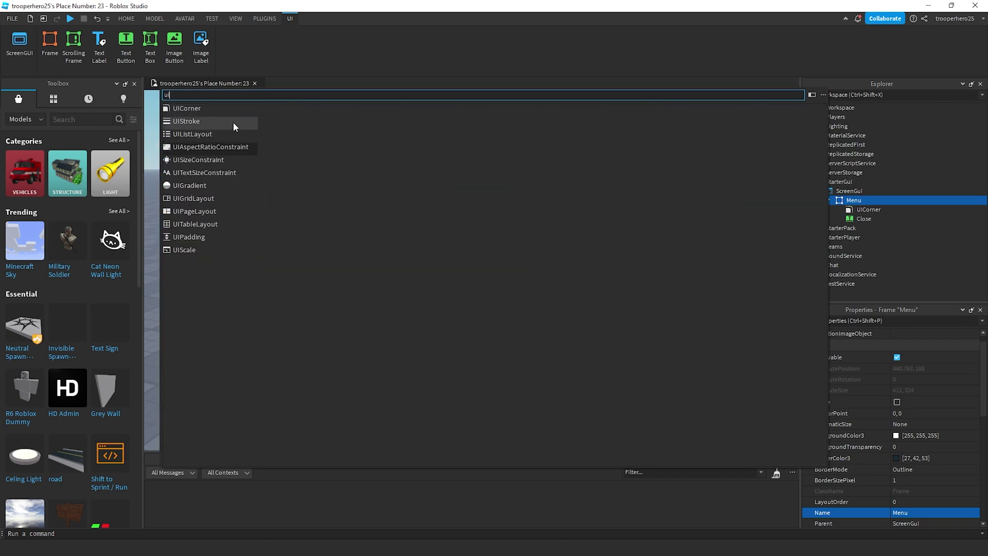
{"action": "left_click", "coordinate": [233, 122]}
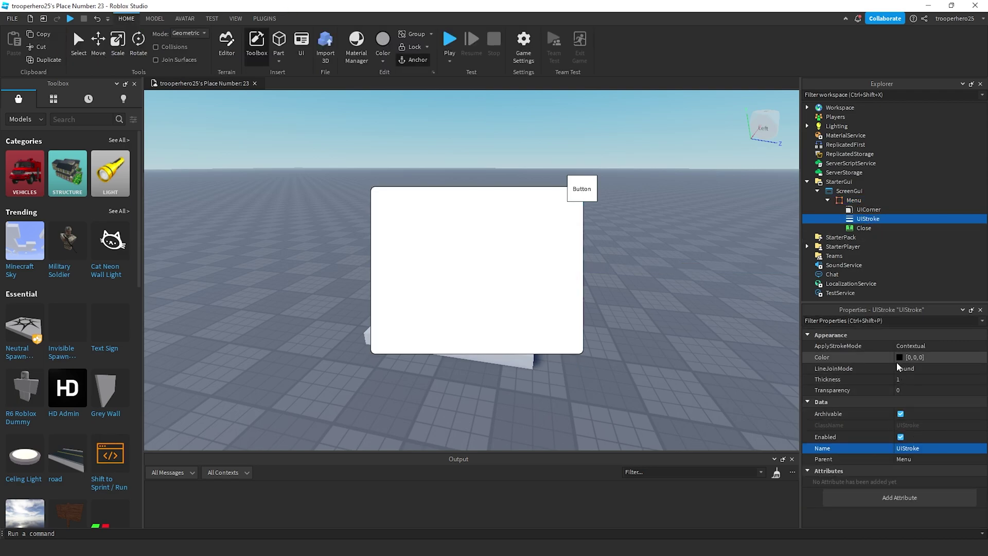
{"action": "left_click", "coordinate": [905, 347]}
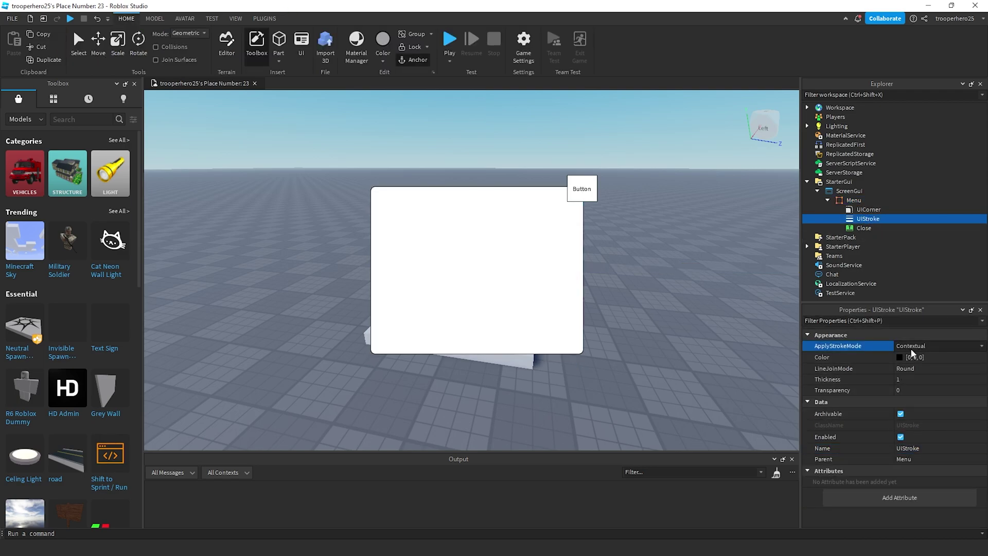
{"action": "left_click", "coordinate": [909, 379]}
{"action": "type", "text": "5"}
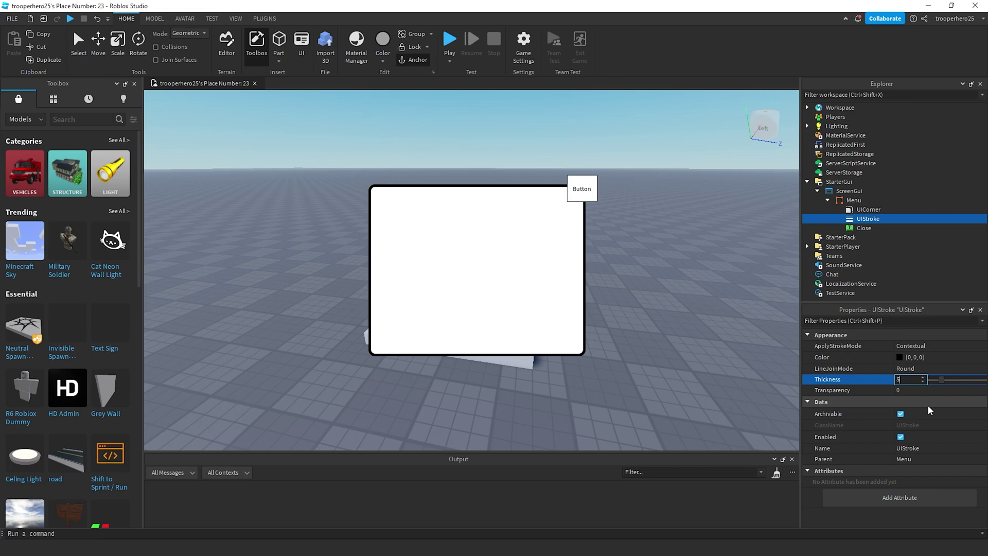
{"action": "left_click", "coordinate": [868, 210]}
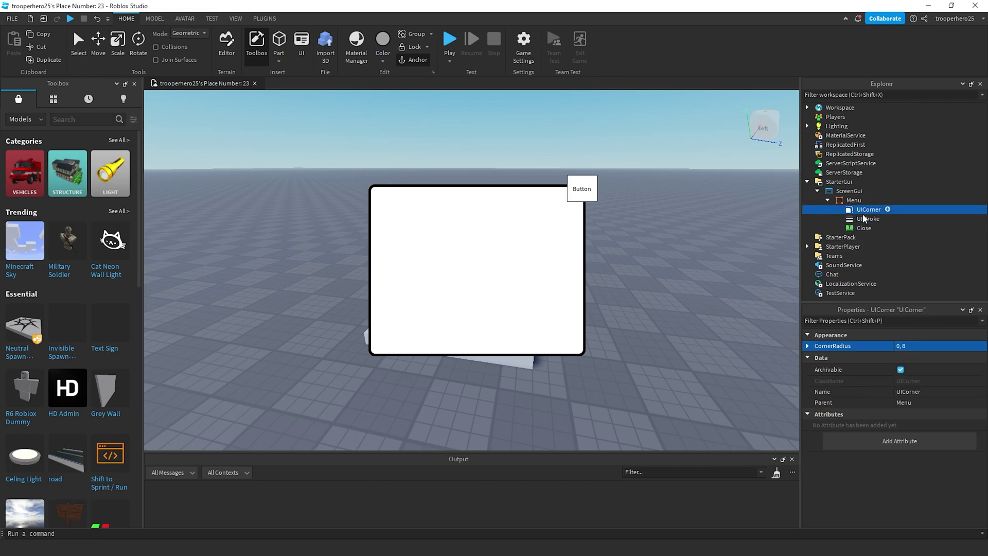
- Set the Menu frame's BackgroundColor3 to light blue [60, 171, 255]
{"action": "left_click", "coordinate": [852, 202]}
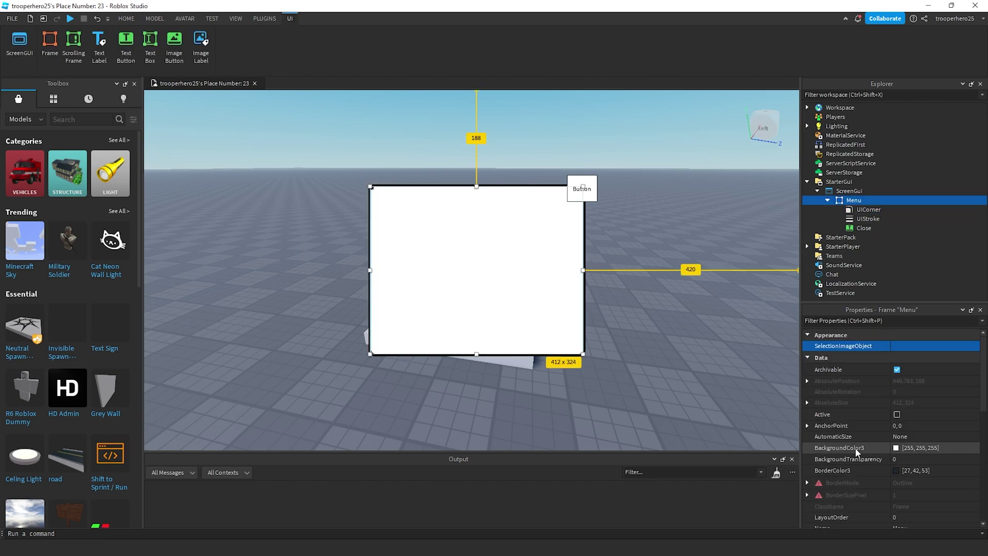
{"action": "left_click", "coordinate": [896, 448]}
{"action": "left_click_drag", "start_coordinate": [441, 170], "coordinate": [640, 212]}
{"action": "left_click", "coordinate": [733, 283]}
{"action": "left_click_drag", "start_coordinate": [733, 283], "coordinate": [738, 256]}
{"action": "left_click", "coordinate": [764, 414]}
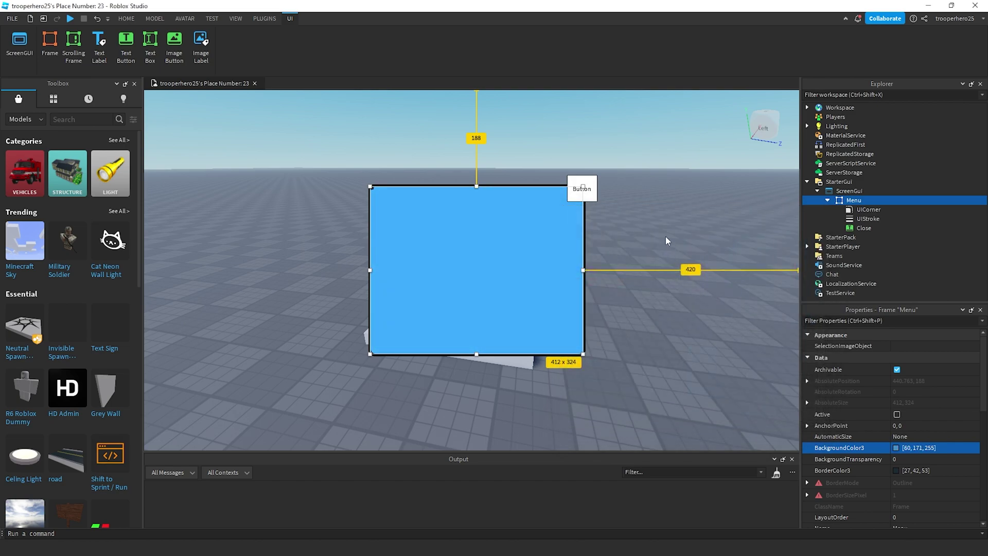
{"action": "mouse_move", "coordinate": [853, 205]}
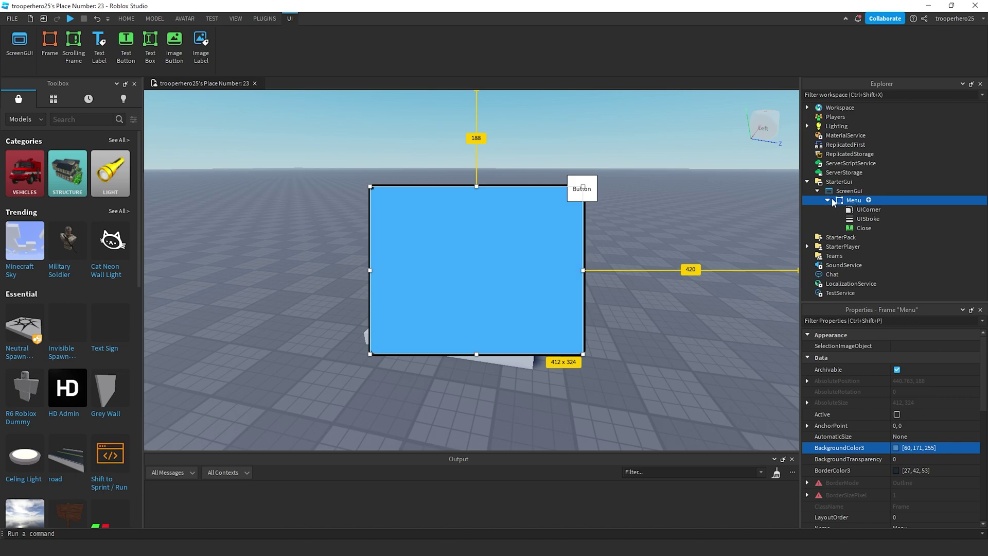
- Change the Close button's BackgroundColor3 from white to dark blue [23, 78, 167]
{"action": "left_click", "coordinate": [856, 228]}
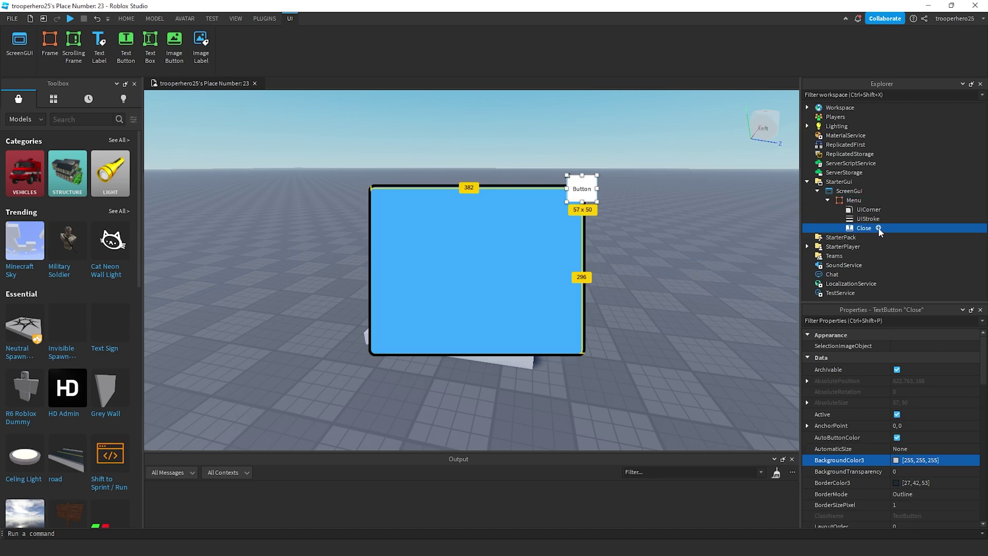
{"action": "left_click", "coordinate": [897, 460]}
{"action": "left_click_drag", "start_coordinate": [537, 241], "coordinate": [530, 216]}
{"action": "left_click", "coordinate": [532, 206]}
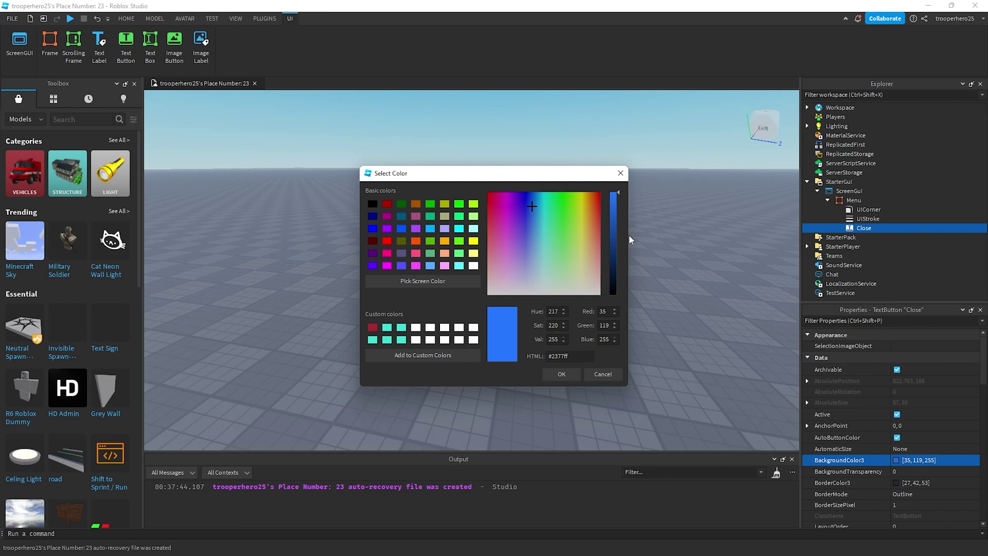
{"action": "left_click_drag", "start_coordinate": [611, 221], "coordinate": [611, 231]}
{"action": "left_click", "coordinate": [562, 374]}
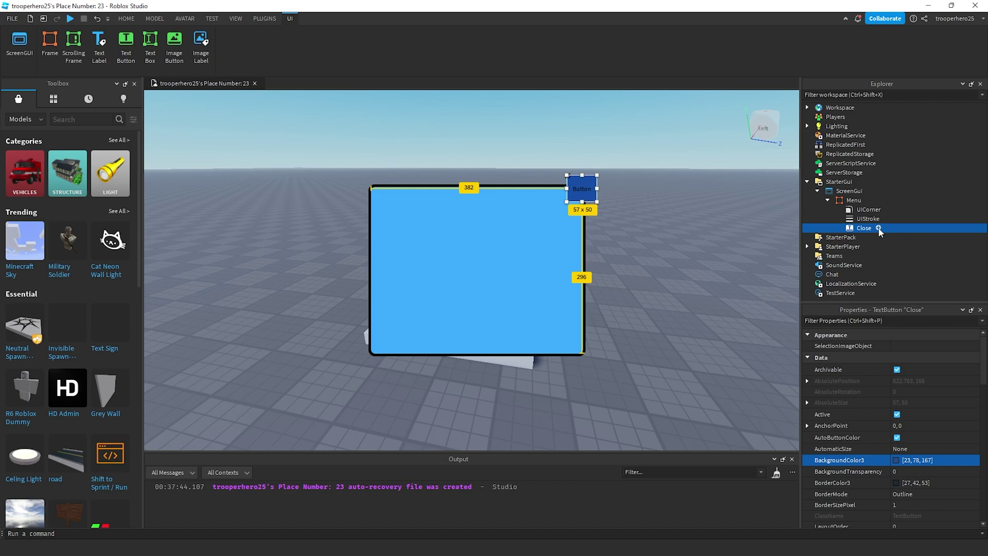
- Insert a UICorner and a UIStroke into the Close button
{"action": "left_click", "coordinate": [878, 228]}
{"action": "type", "text": "uicorner"}
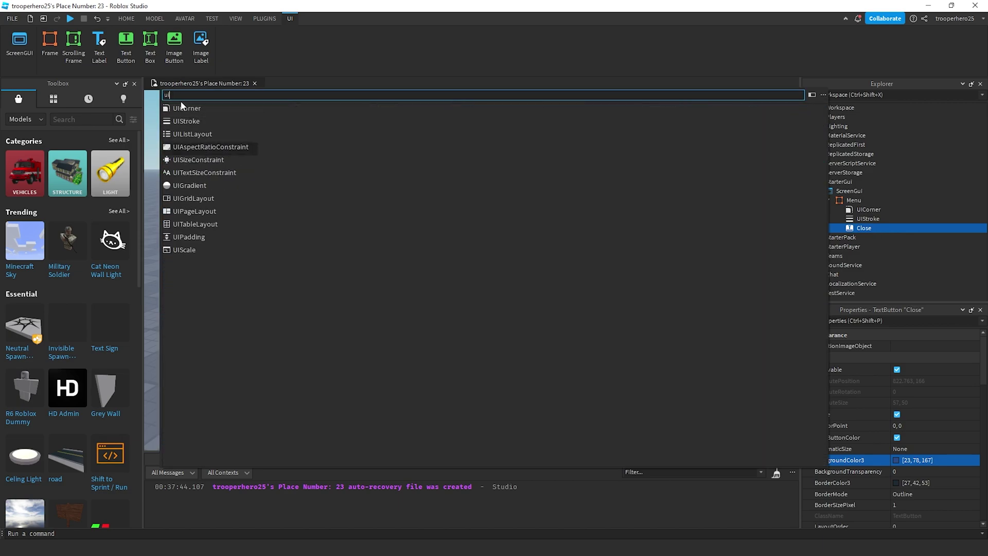
{"action": "key", "text": "Return"}
{"action": "left_click", "coordinate": [879, 228]}
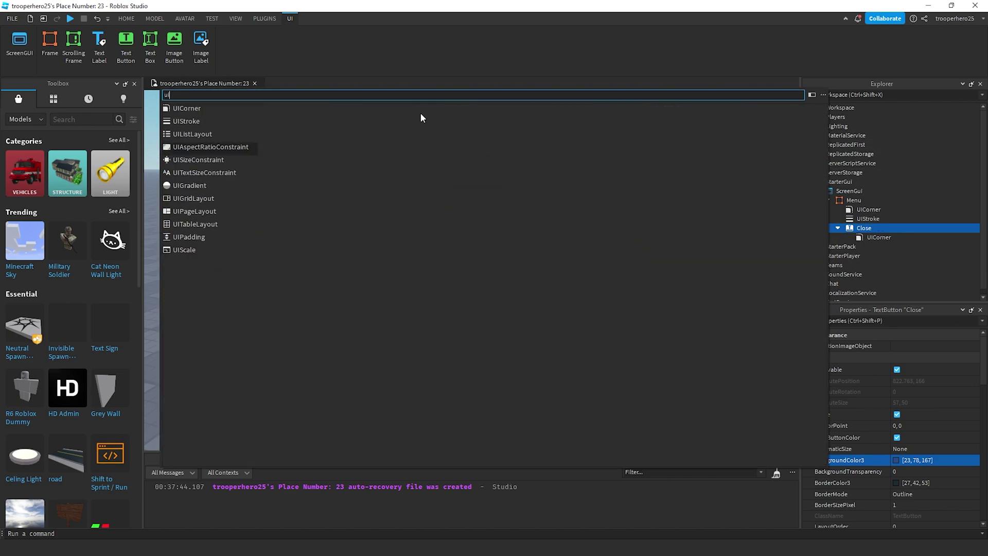
{"action": "left_click", "coordinate": [235, 120]}
- Set the Close button's UIStroke to Border mode with Thickness 4
{"action": "left_click", "coordinate": [880, 246]}
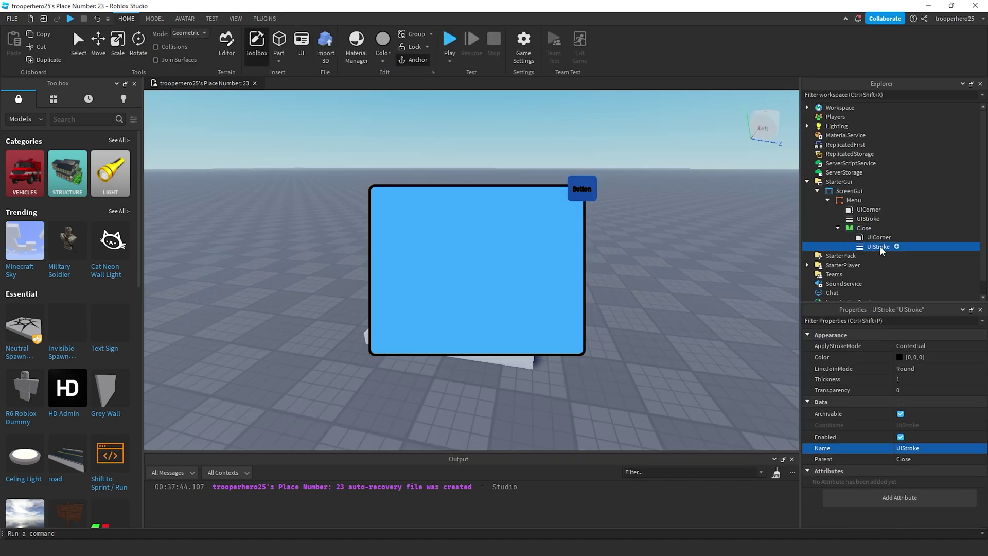
{"action": "left_click", "coordinate": [914, 346]}
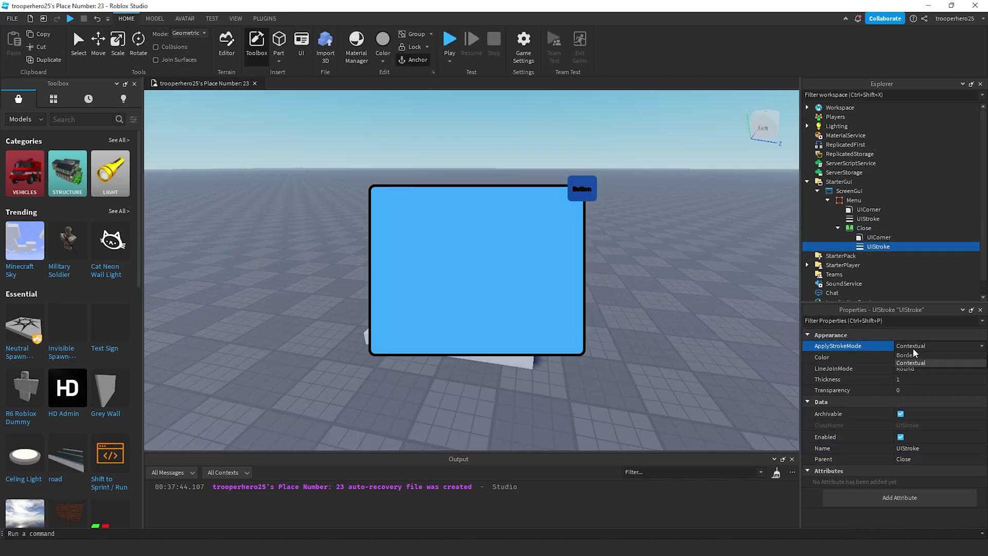
{"action": "left_click", "coordinate": [913, 362]}
{"action": "left_click", "coordinate": [904, 380]}
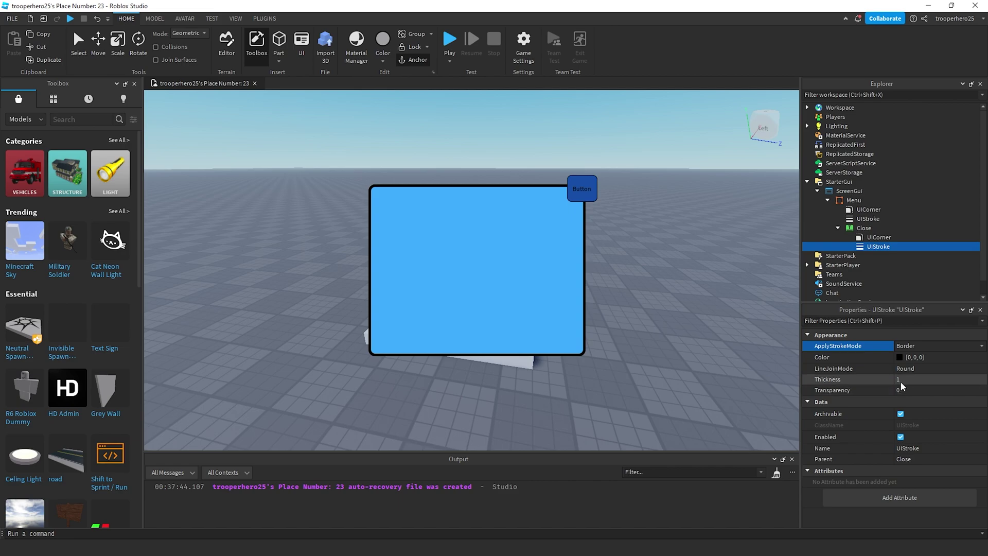
{"action": "type", "text": "4"}
{"action": "key", "text": "BackSpace"}
{"action": "type", "text": "5"}
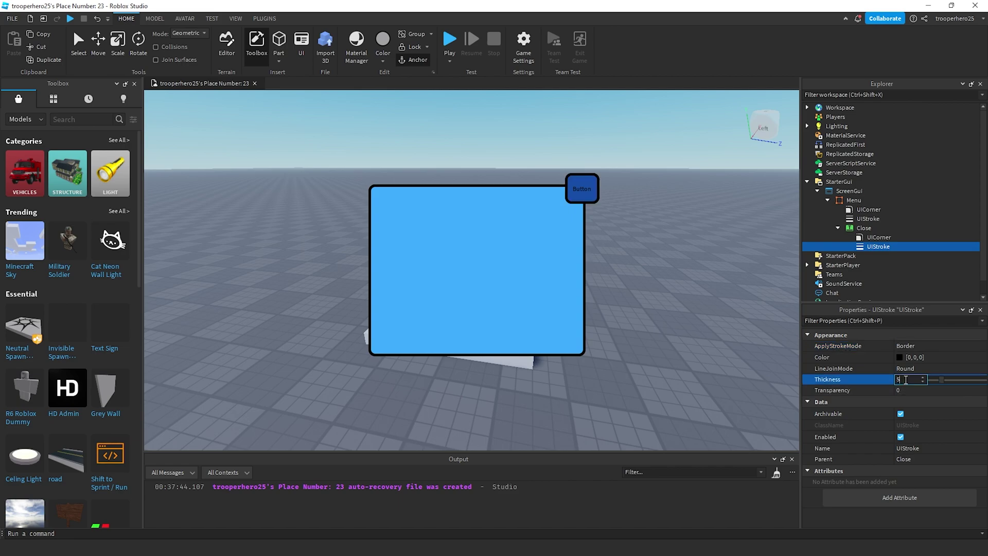
{"action": "left_click", "coordinate": [762, 356]}
- Set the Close button's Text to 'Close' and enable TextScaled
{"action": "left_click", "coordinate": [860, 229]}
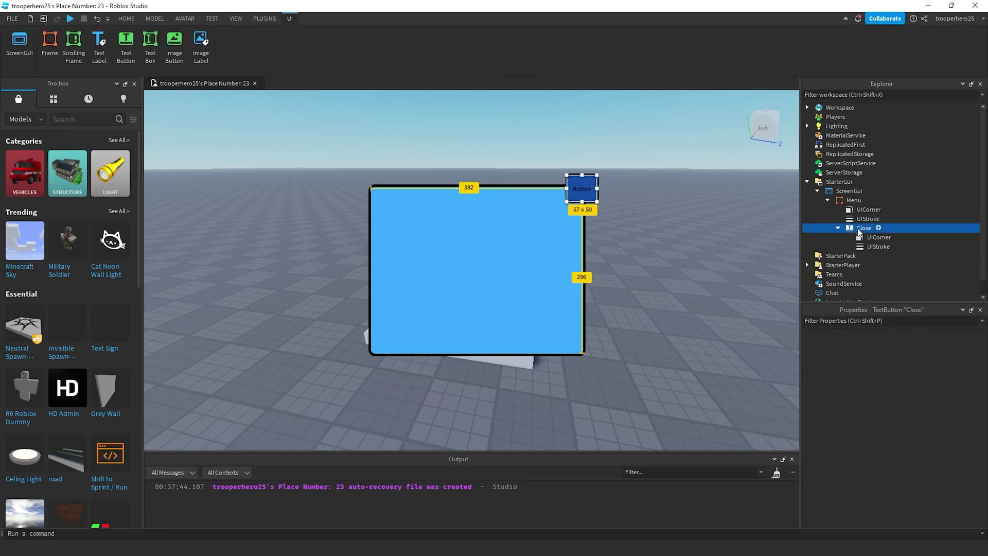
{"action": "scroll", "coordinate": [922, 443], "scroll_direction": "down", "scroll_amount": 5}
{"action": "scroll", "coordinate": [917, 436], "scroll_direction": "down", "scroll_amount": 6}
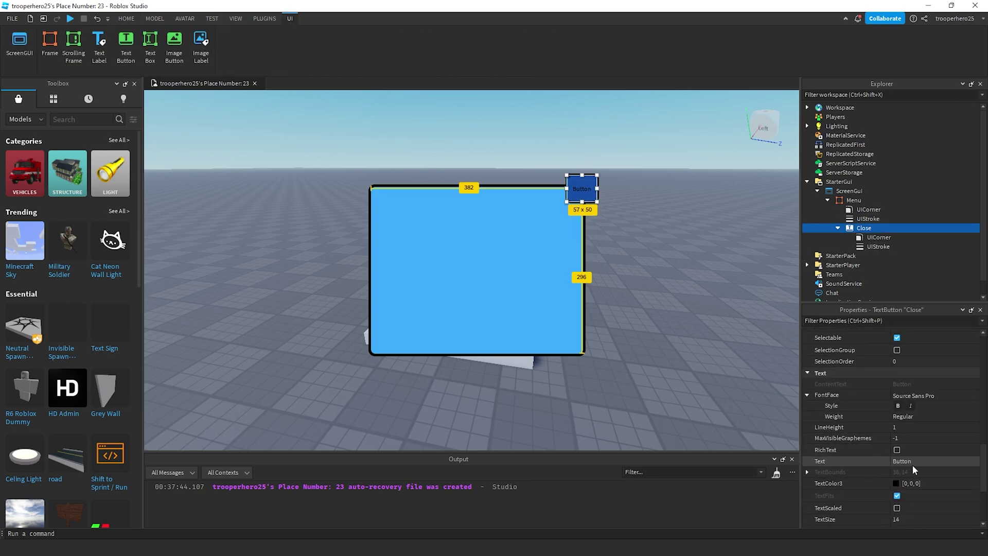
{"action": "left_click", "coordinate": [914, 417]}
{"action": "left_click", "coordinate": [904, 428]}
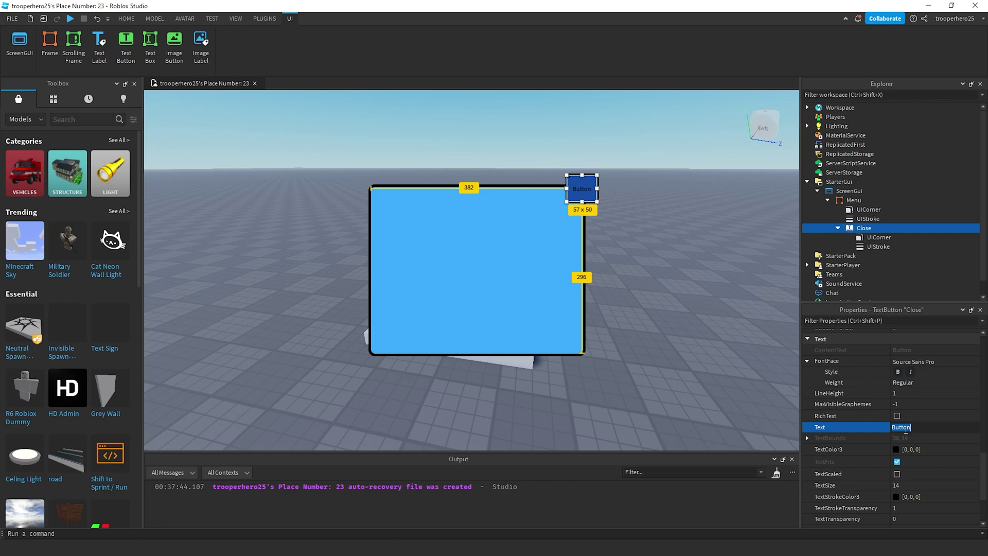
{"action": "type", "text": "Close"}
{"action": "key", "text": "Return"}
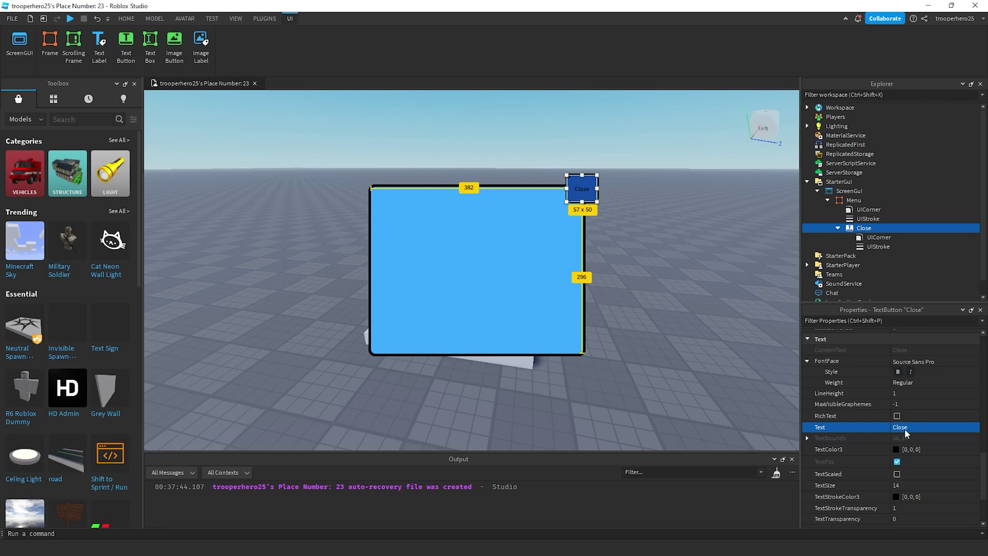
{"action": "left_click", "coordinate": [897, 474]}
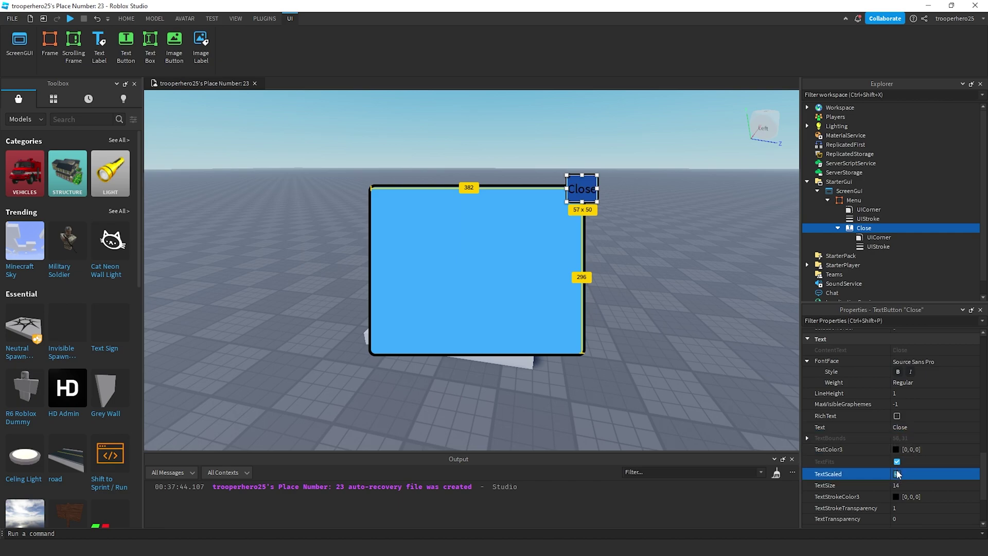
- Change the Close button's font to Fredoka One
{"action": "left_click", "coordinate": [907, 361]}
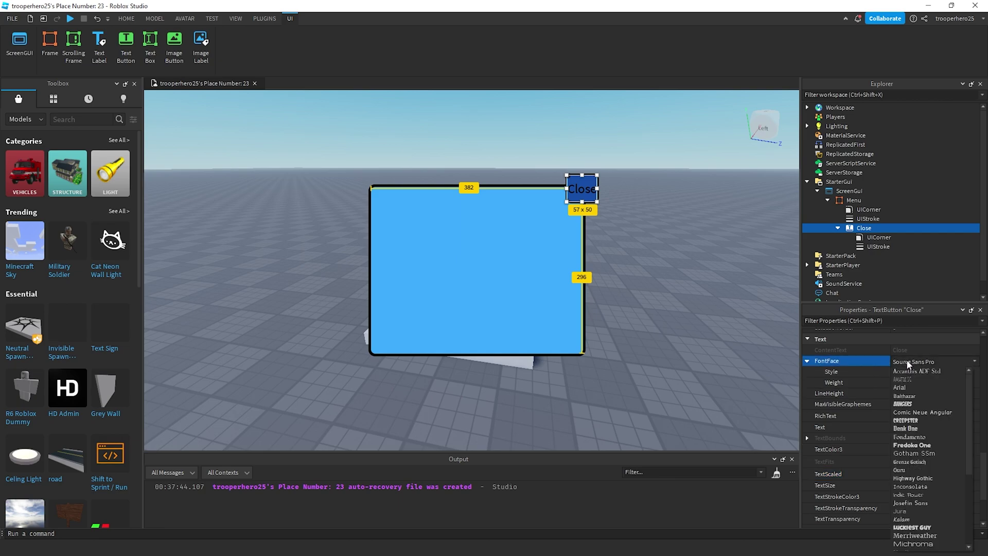
{"action": "left_click", "coordinate": [914, 447]}
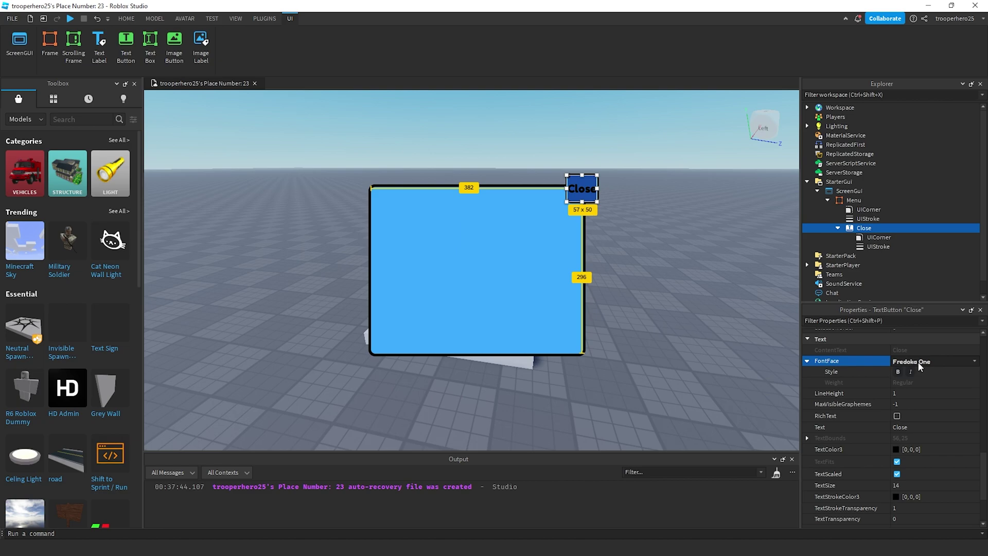
{"action": "left_click", "coordinate": [668, 252]}
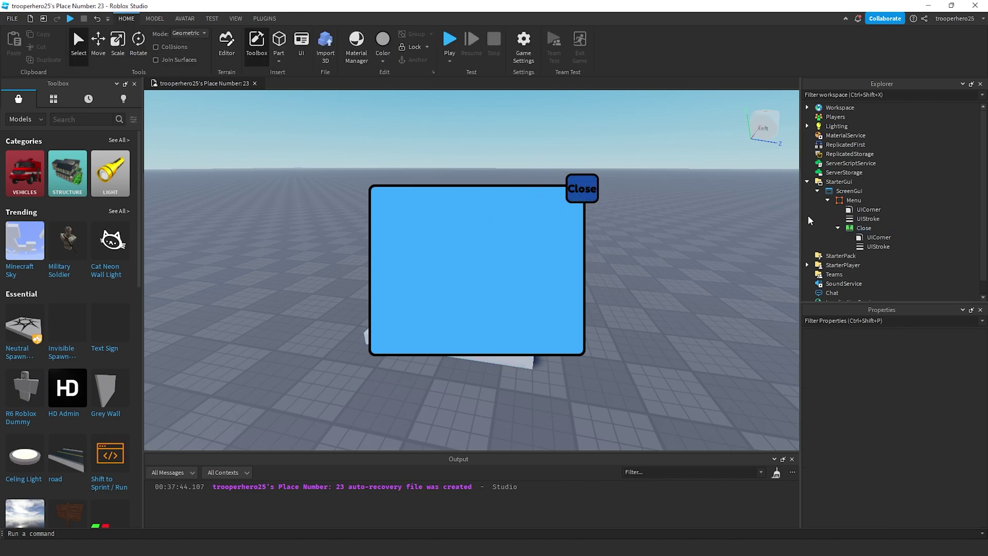
- Insert a new TextButton under ScreenGui and move it to the screen's left edge
{"action": "left_click", "coordinate": [818, 191]}
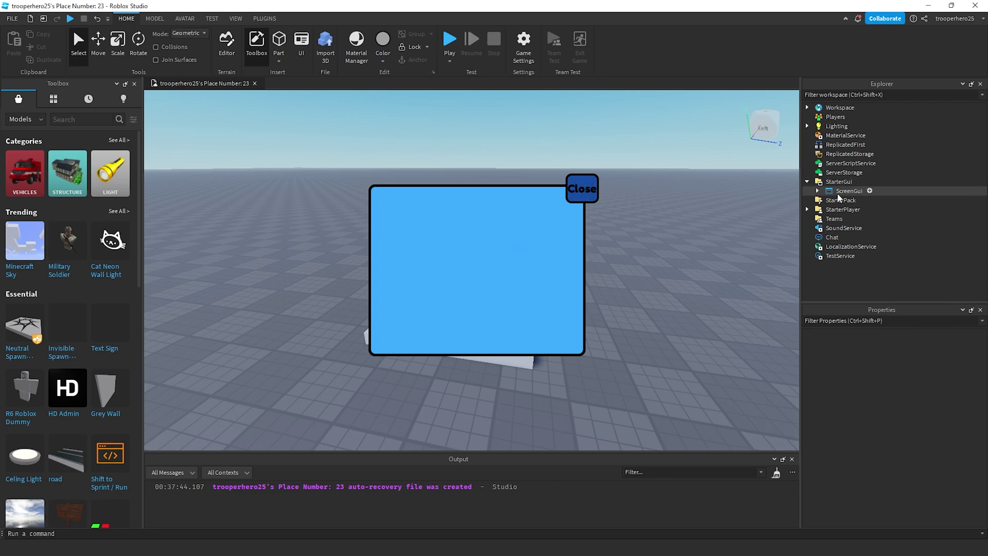
{"action": "left_click", "coordinate": [864, 192]}
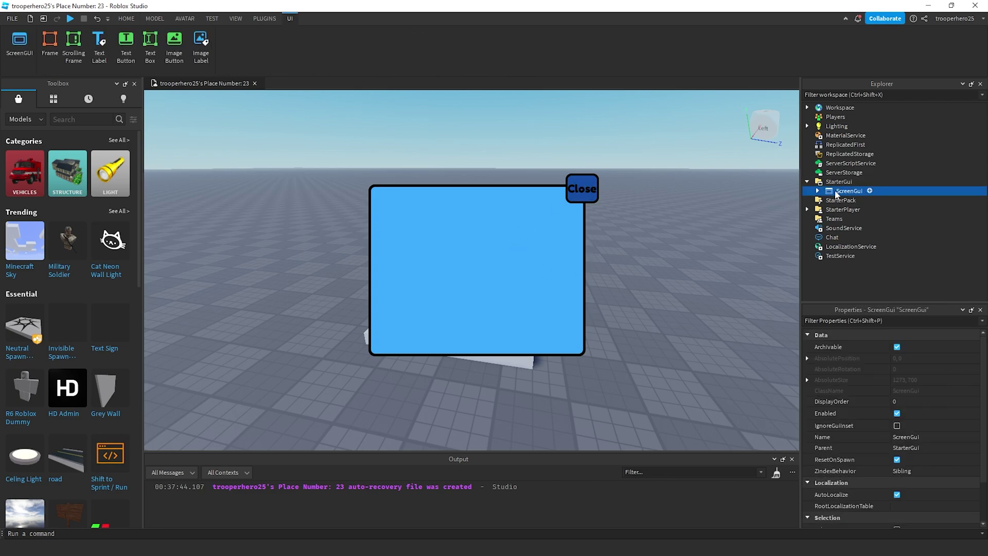
{"action": "left_click", "coordinate": [818, 191]}
{"action": "left_click", "coordinate": [870, 191]}
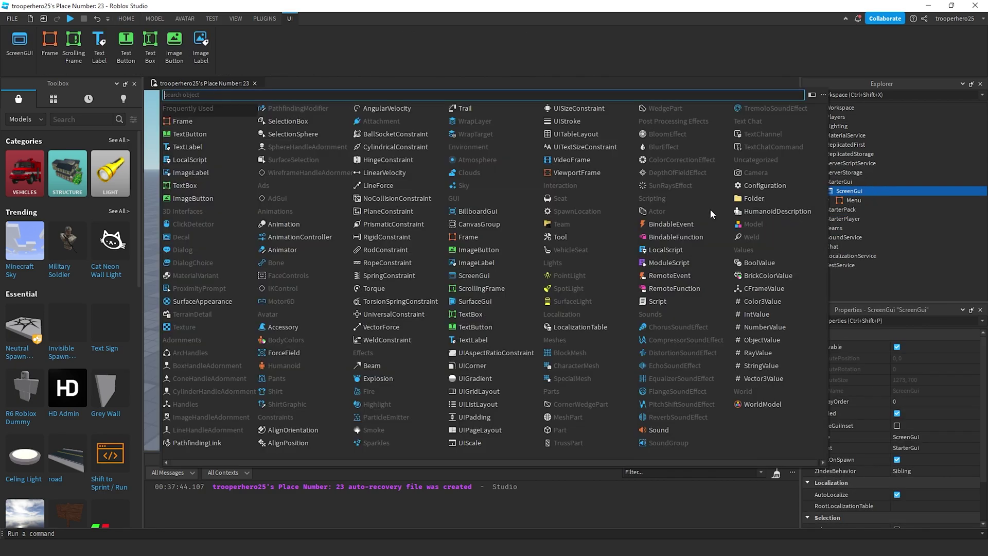
{"action": "left_click", "coordinate": [209, 137]}
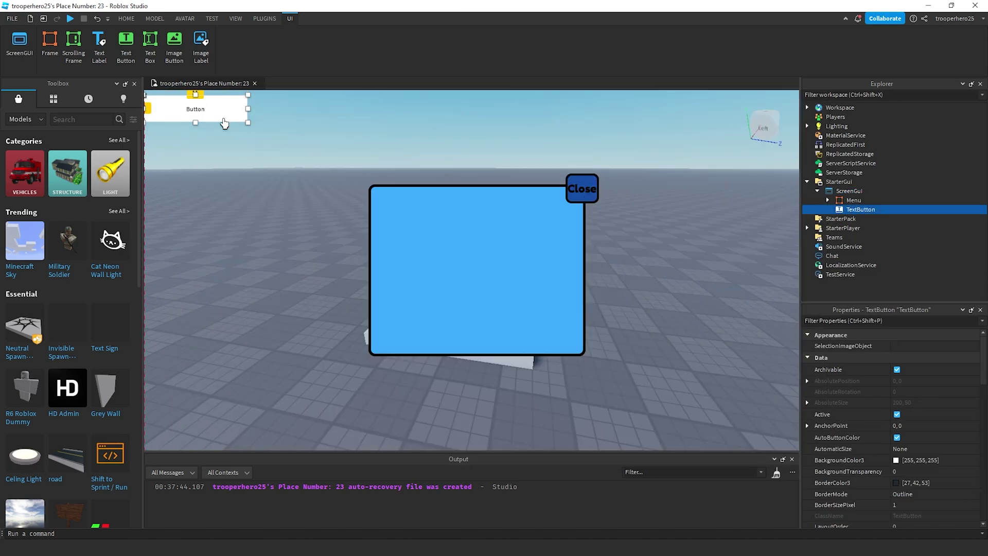
{"action": "left_click_drag", "start_coordinate": [224, 123], "coordinate": [178, 270]}
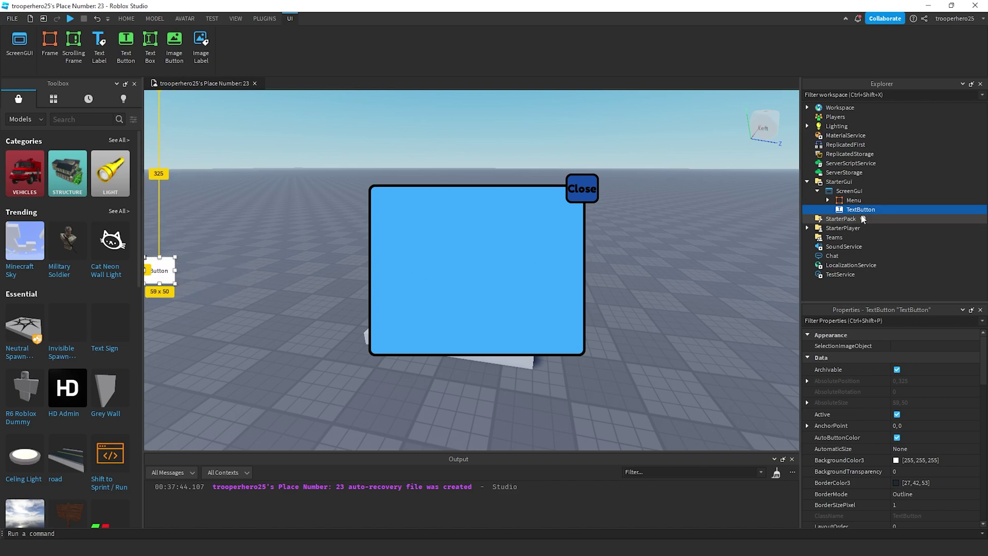
- Give the new button the Menu frame's light blue [60, 171, 255] by sampling it
{"action": "scroll", "coordinate": [910, 432], "scroll_direction": "down", "scroll_amount": 1}
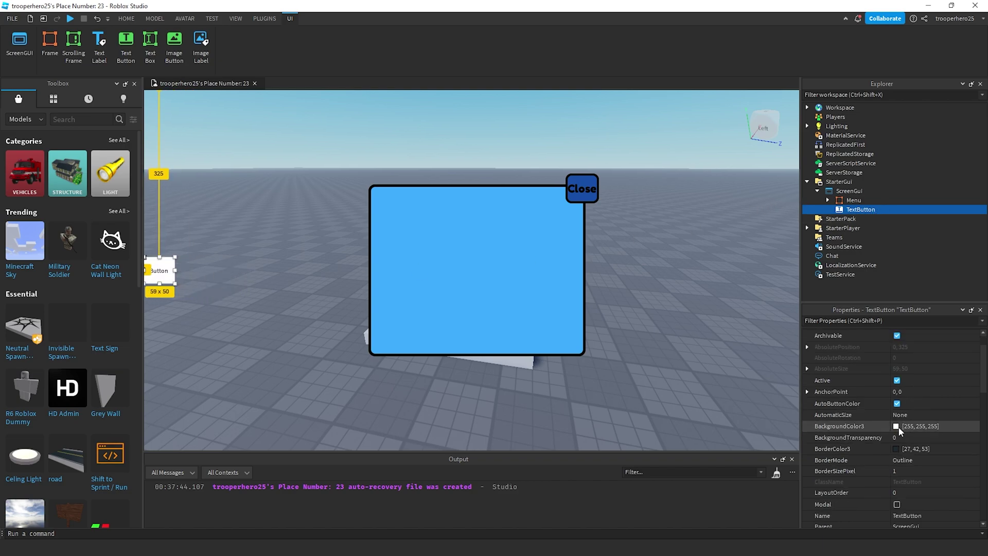
{"action": "left_click", "coordinate": [897, 427]}
{"action": "left_click", "coordinate": [444, 282]}
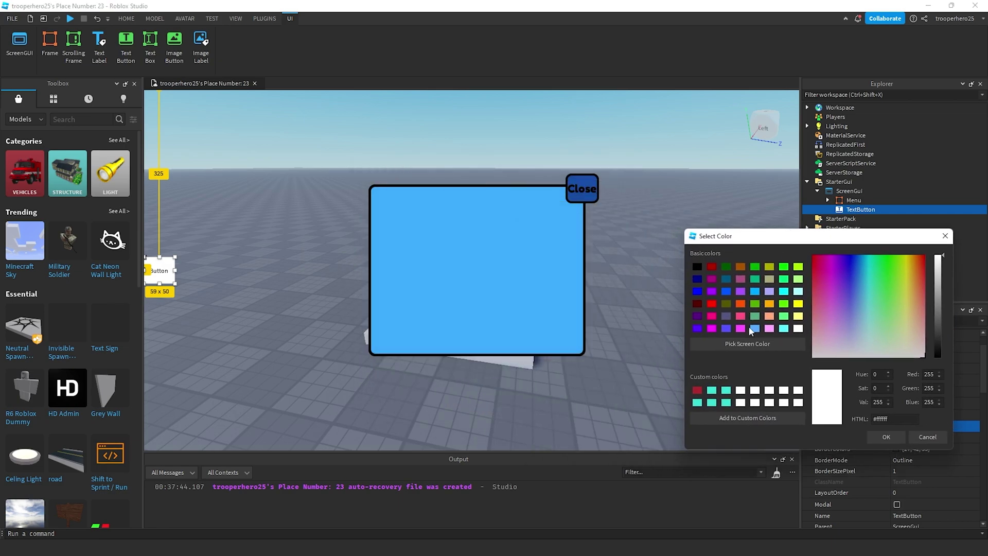
{"action": "left_click", "coordinate": [480, 256]}
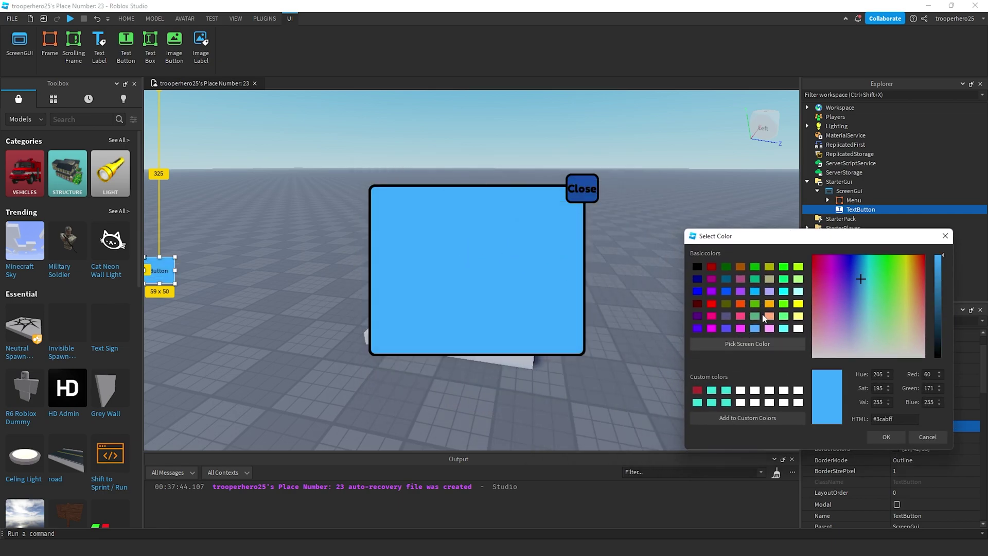
{"action": "left_click", "coordinate": [886, 437]}
{"action": "scroll", "coordinate": [910, 393], "scroll_direction": "down", "scroll_amount": 3}
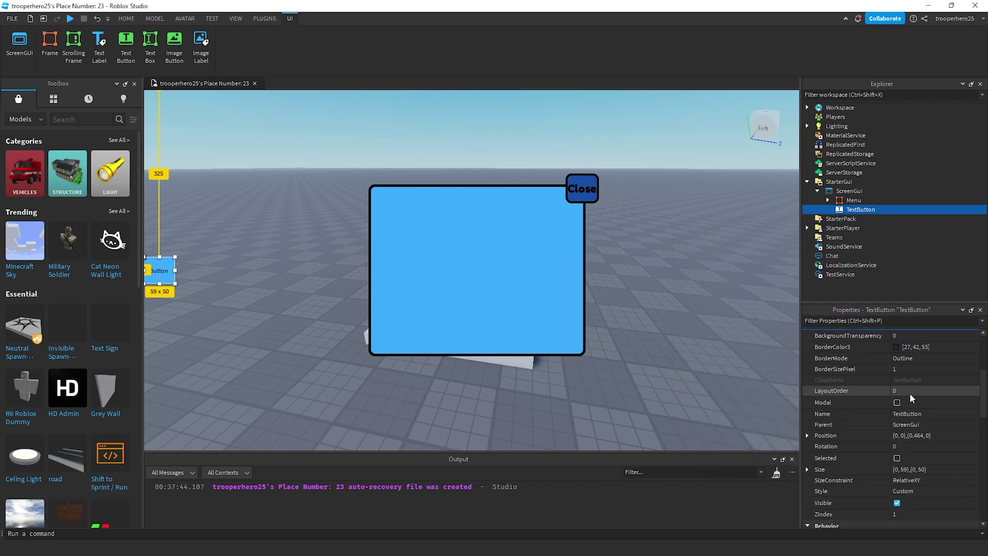
- Add a UICorner and a UIStroke to the left-edge TextButton
{"action": "left_click", "coordinate": [879, 209]}
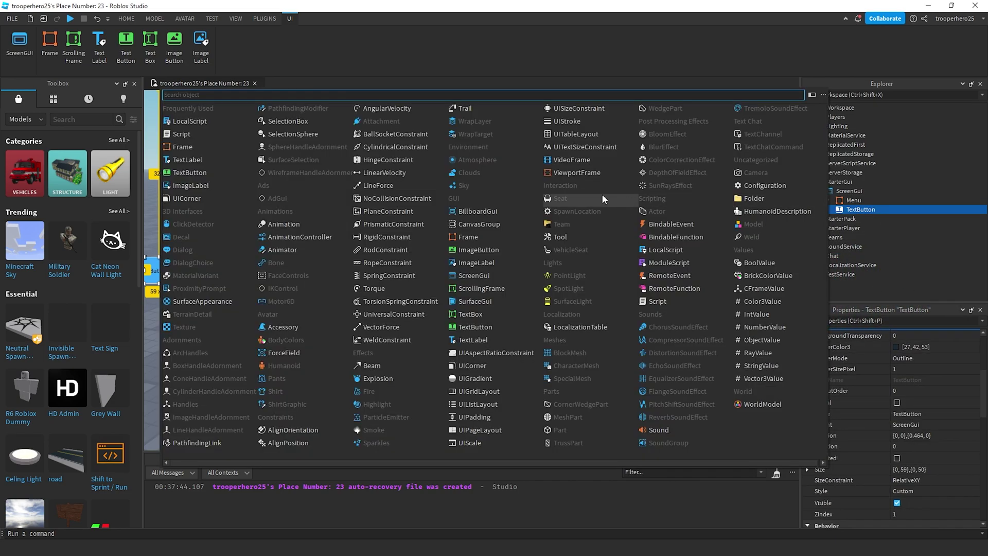
{"action": "type", "text": "ui"}
{"action": "left_click", "coordinate": [205, 109]}
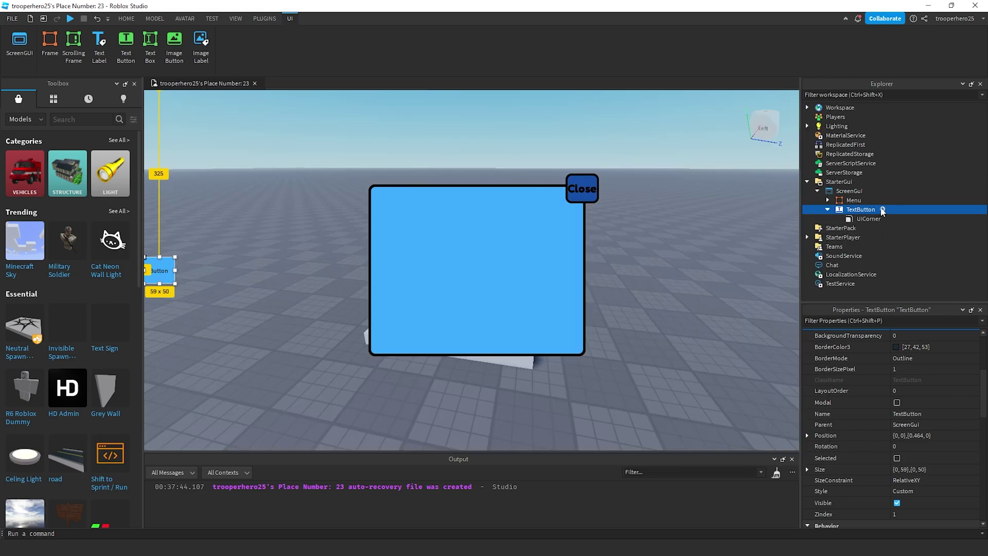
{"action": "left_click", "coordinate": [882, 210]}
{"action": "left_click", "coordinate": [206, 124]}
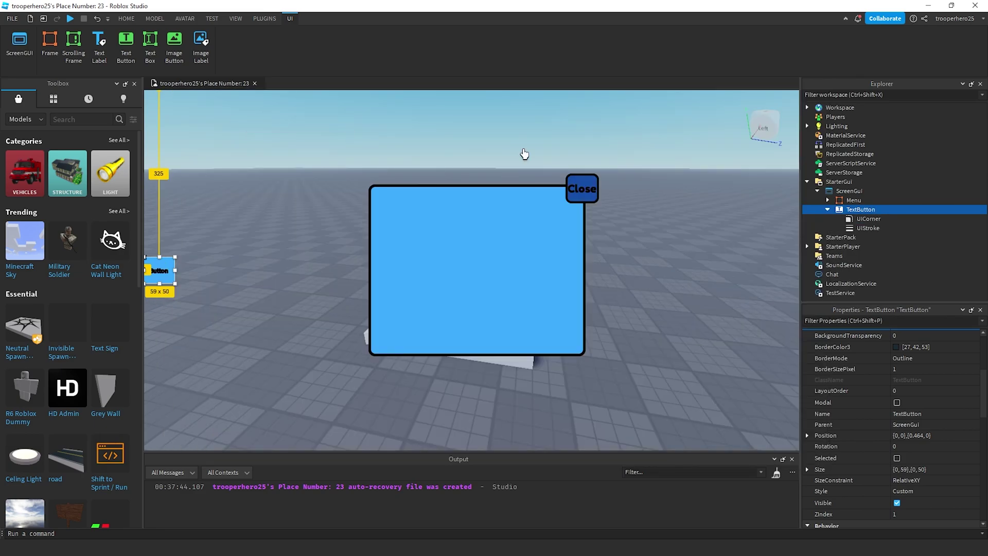
- Set the button's UIStroke ApplyStrokeMode to Border and Thickness to 5
{"action": "left_click", "coordinate": [861, 229]}
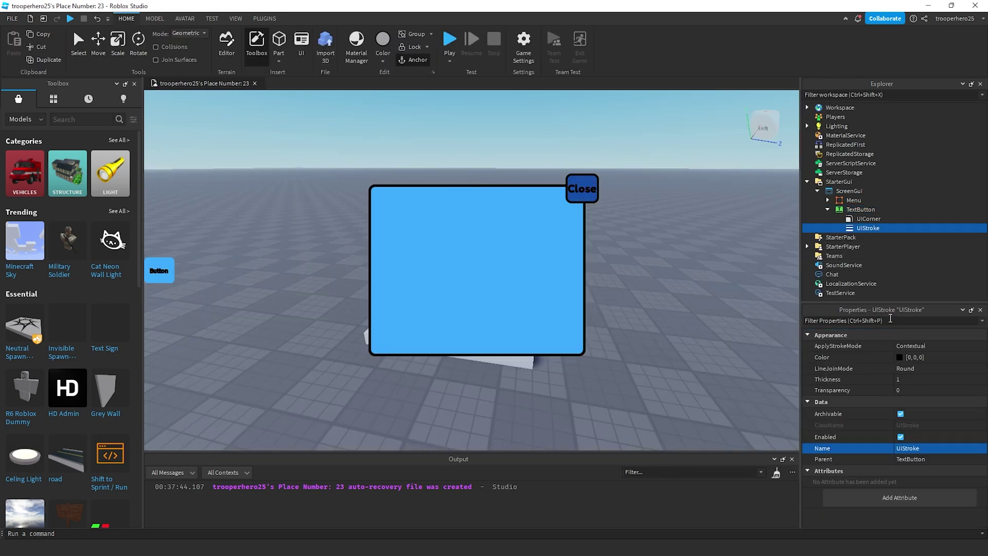
{"action": "left_click", "coordinate": [921, 347]}
{"action": "left_click", "coordinate": [912, 361]}
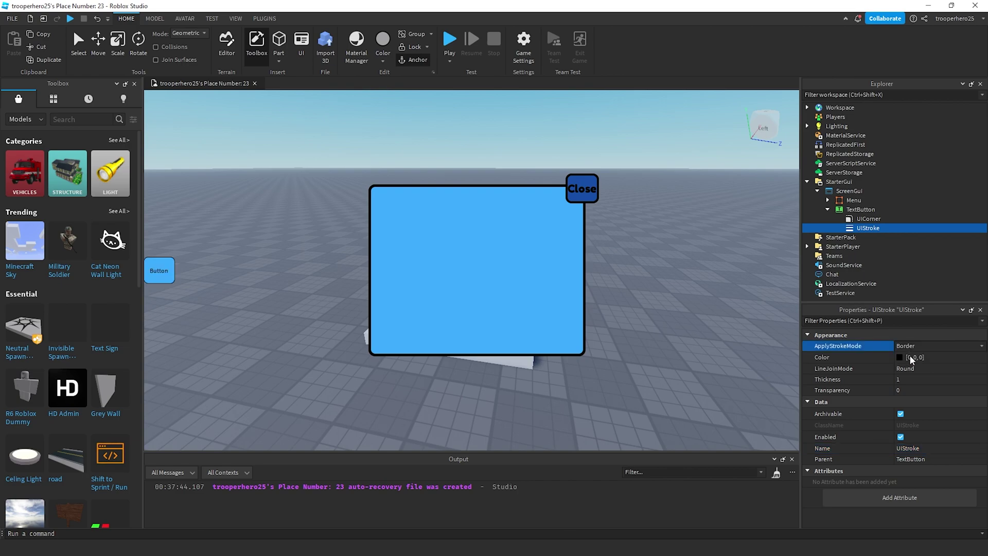
{"action": "left_click", "coordinate": [905, 379]}
{"action": "type", "text": "4"}
{"action": "key", "text": "Return"}
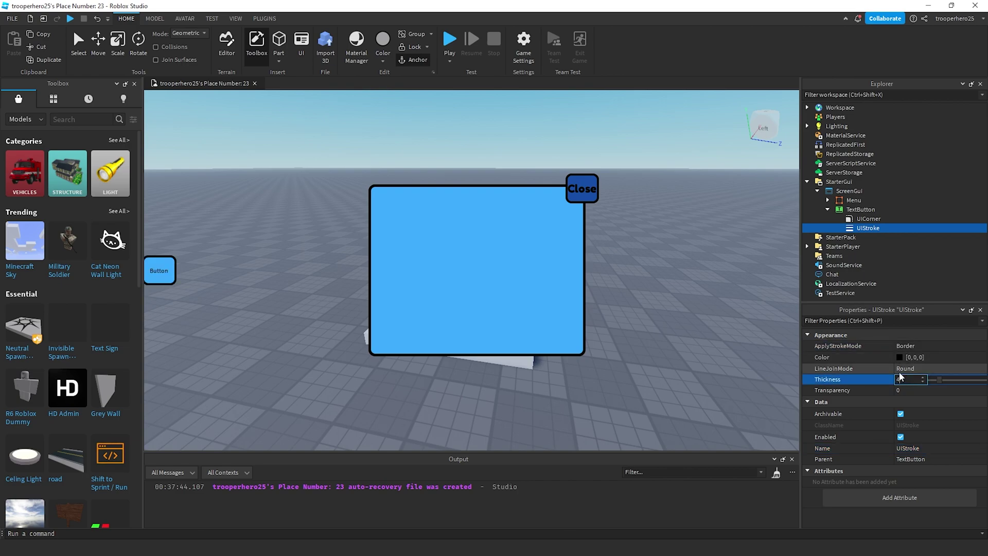
{"action": "key", "text": "Up"}
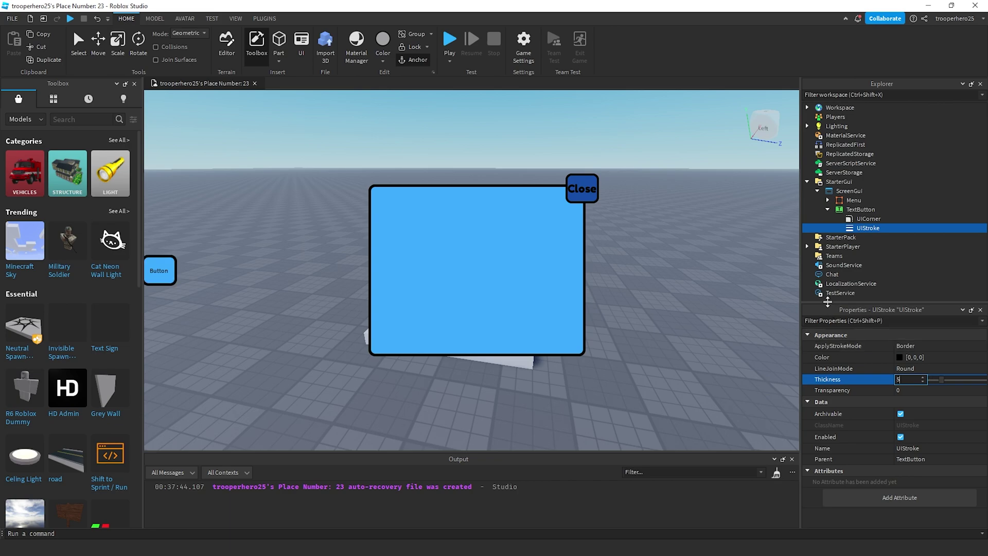
- Set the TextButton's Text to 'Menu', enable TextScaled, and choose the Fredoka One font
{"action": "left_click", "coordinate": [876, 210]}
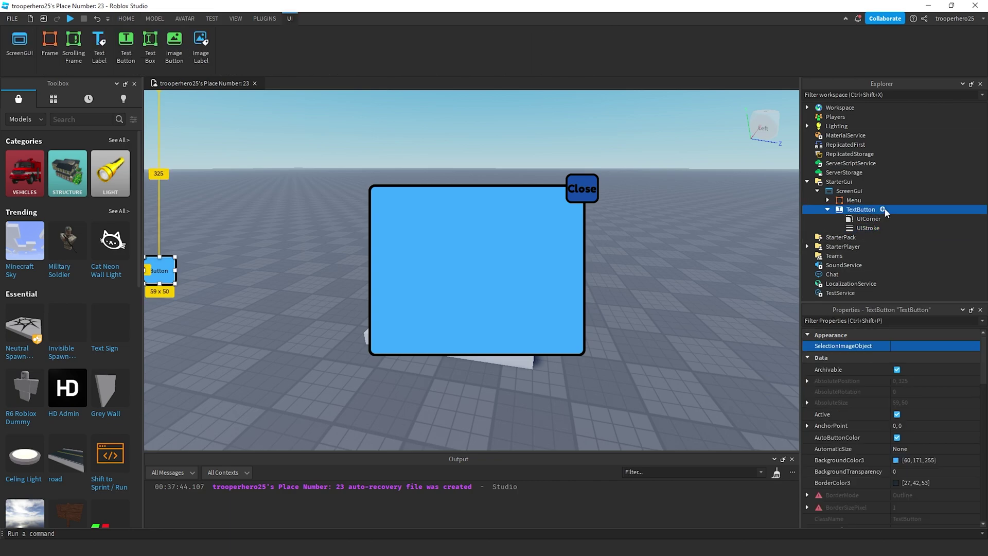
{"action": "scroll", "coordinate": [898, 432], "scroll_direction": "down", "scroll_amount": 10}
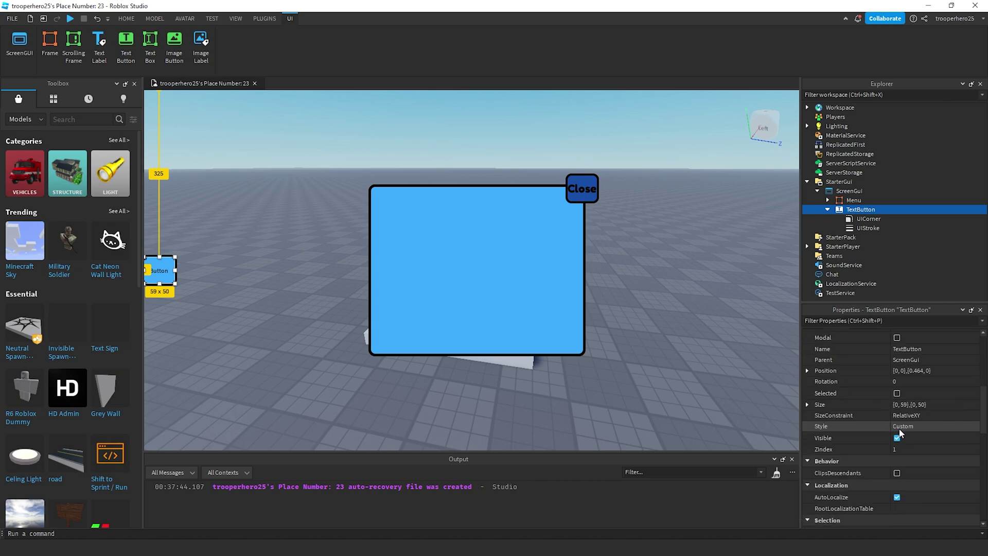
{"action": "scroll", "coordinate": [902, 445], "scroll_direction": "down", "scroll_amount": 3}
{"action": "left_click", "coordinate": [909, 425]}
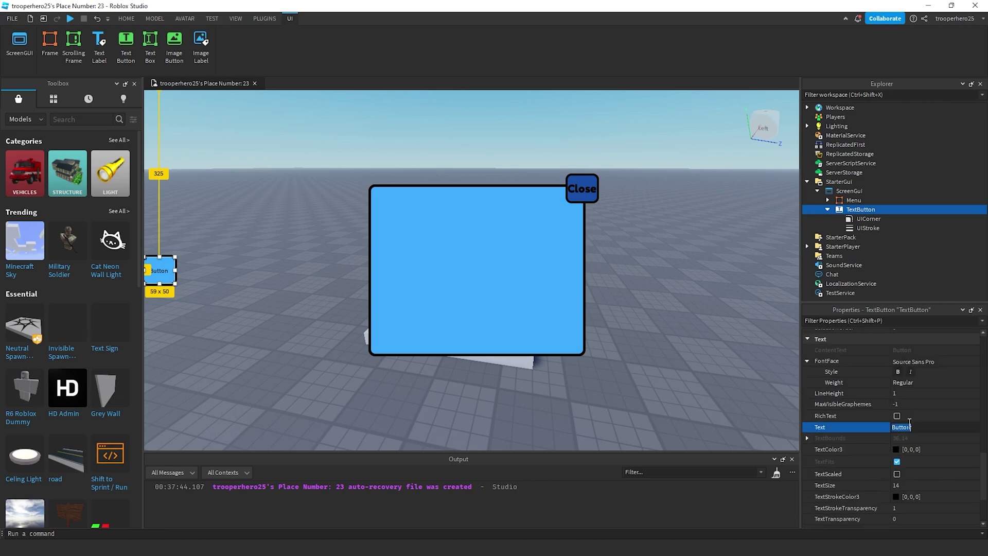
{"action": "type", "text": "S"}
{"action": "type", "text": "enu"}
{"action": "key", "text": "Return"}
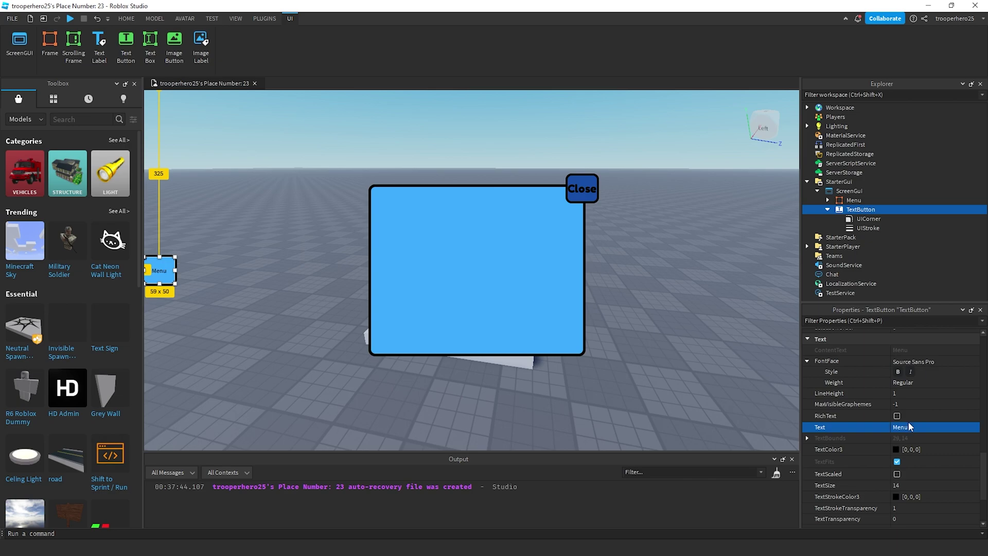
{"action": "left_click", "coordinate": [898, 473]}
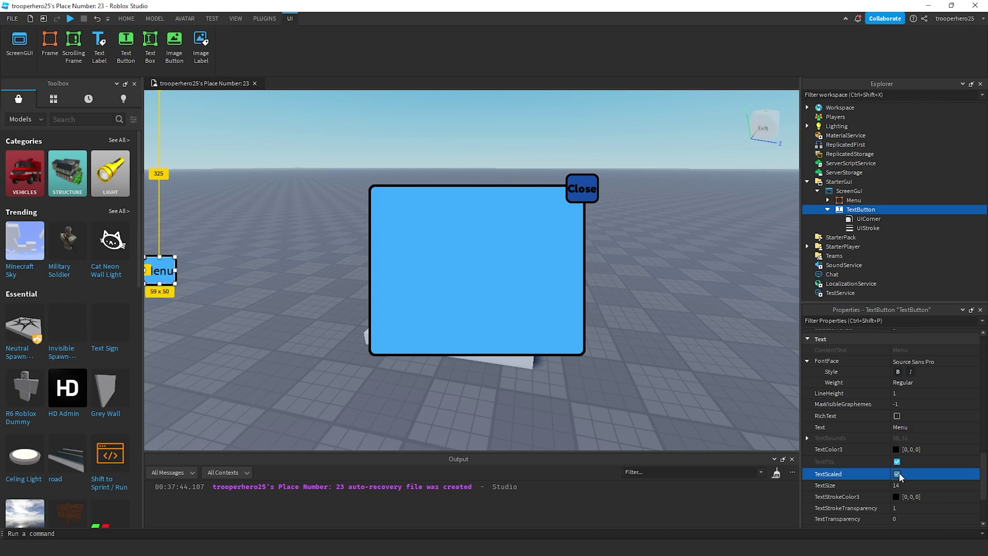
{"action": "left_click", "coordinate": [899, 363]}
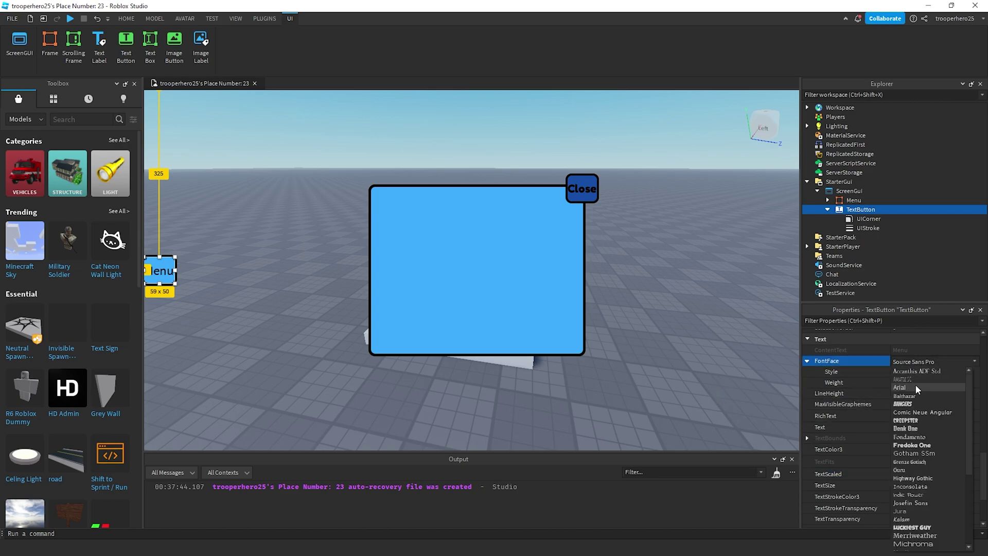
{"action": "left_click", "coordinate": [915, 446]}
{"action": "left_click", "coordinate": [613, 327]}
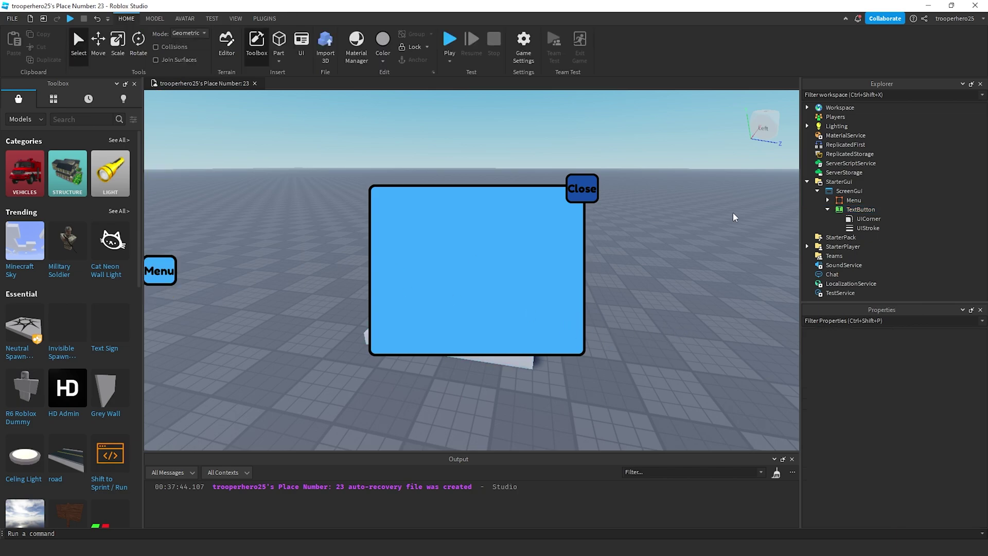
{"action": "left_click", "coordinate": [842, 210]}
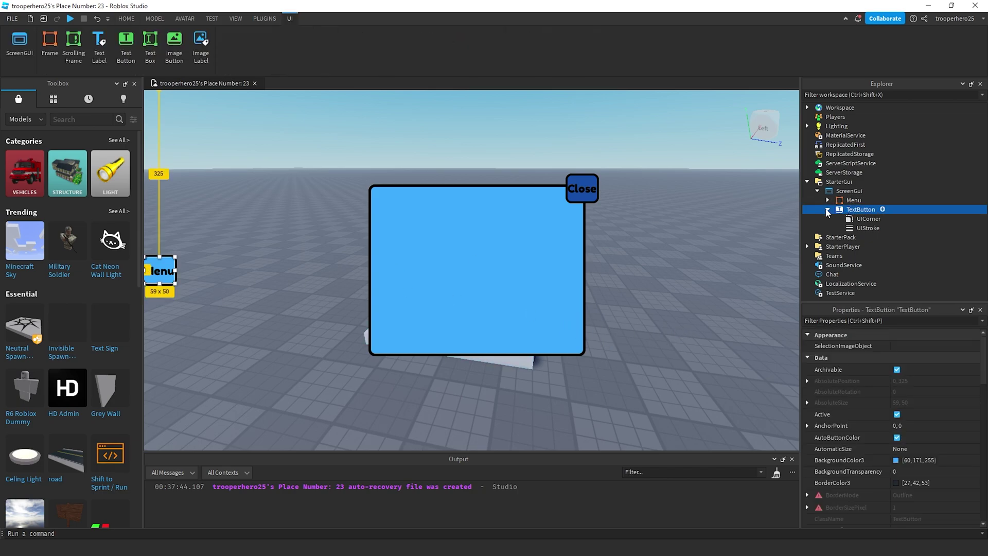
- Insert a LocalScript under the TextButton and select its default print line
{"action": "left_click", "coordinate": [827, 210]}
{"action": "left_click", "coordinate": [882, 210]}
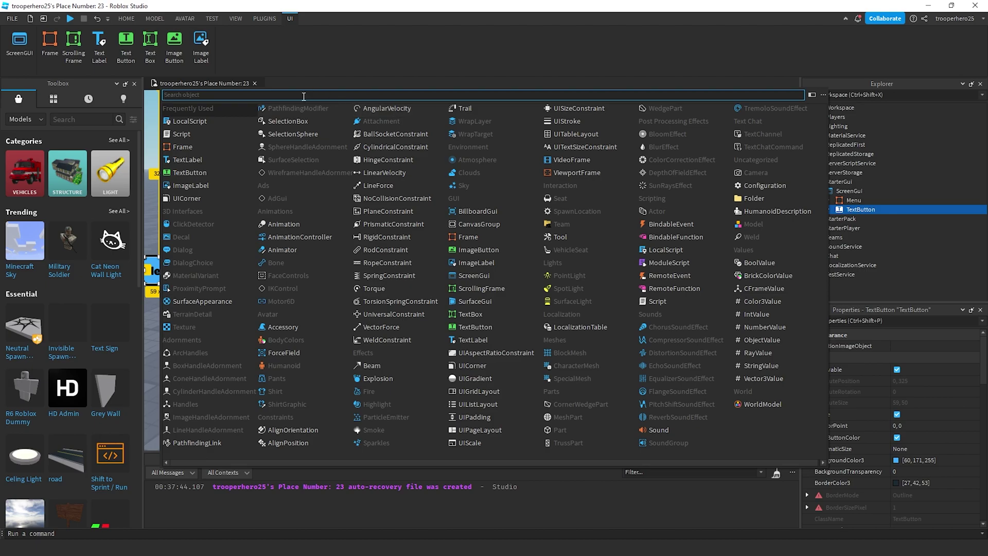
{"action": "left_click", "coordinate": [190, 121]}
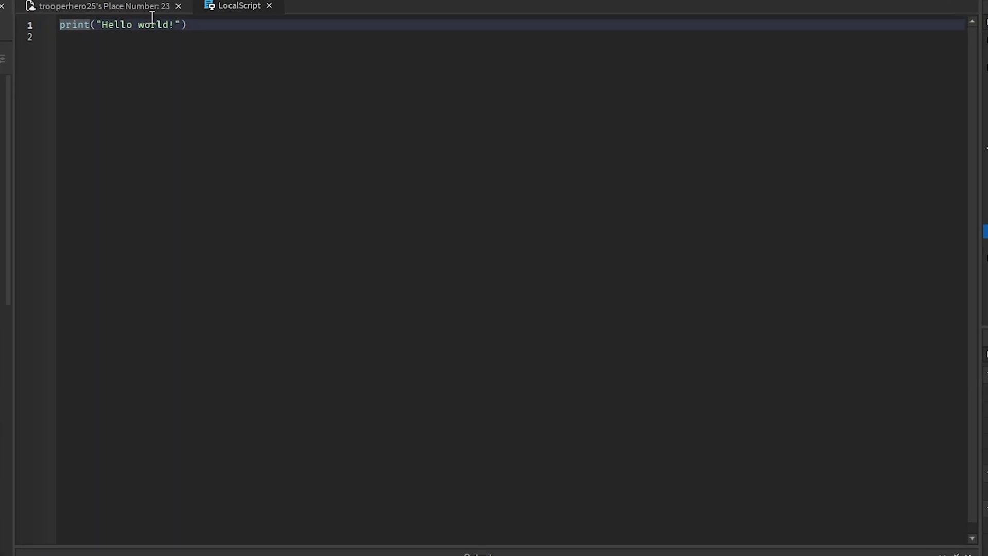
{"action": "left_click_drag", "start_coordinate": [202, 24], "coordinate": [39, 25]}
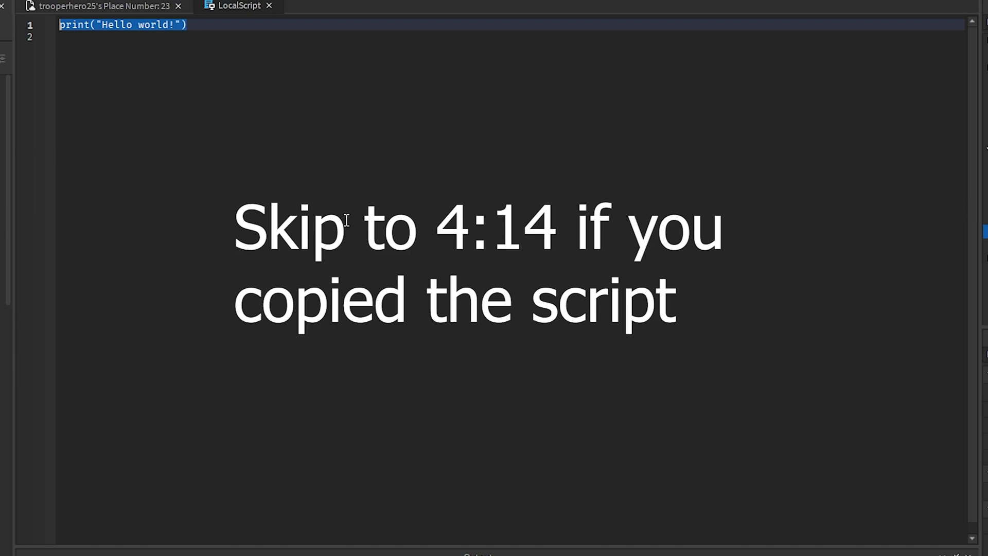
- Replace it with a script.Parent.MouseButton1Click:Connect(function() handler
{"action": "type", "text": "g"}
{"action": "key", "text": "BackSpace"}
{"action": "type", "text": "script."}
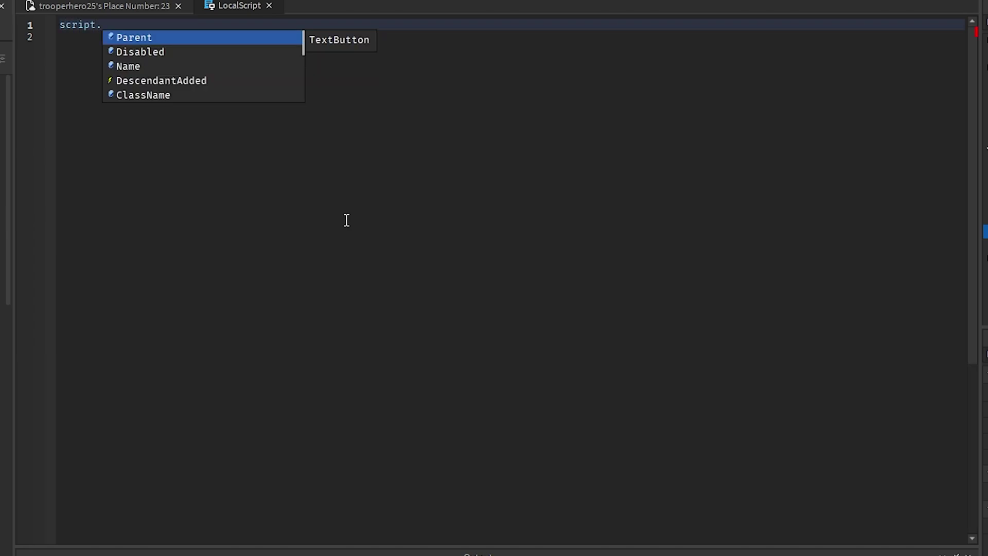
{"action": "type", "text": "P"}
{"action": "key", "text": "Tab"}
{"action": "type", "text": ".mo"}
{"action": "key", "text": "Tab"}
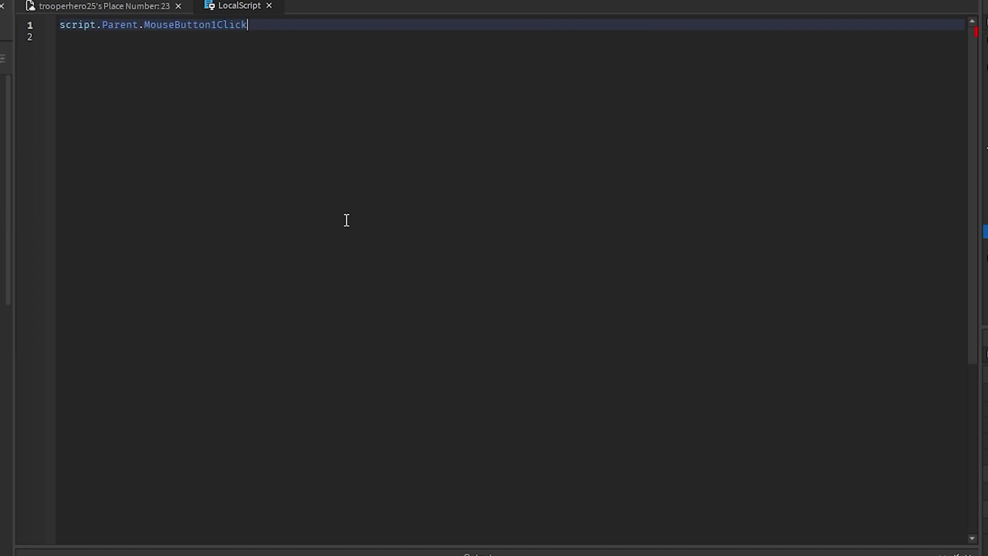
{"action": "type", "text": ":C"}
{"action": "key", "text": "Tab"}
{"action": "type", "text": "(func"}
{"action": "key", "text": "Tab"}
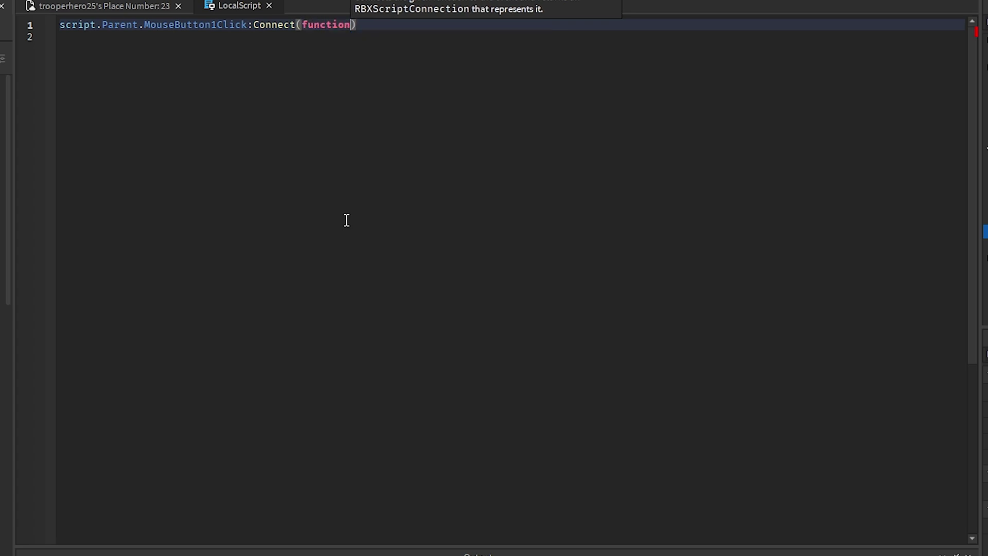
{"action": "type", "text": "()"}
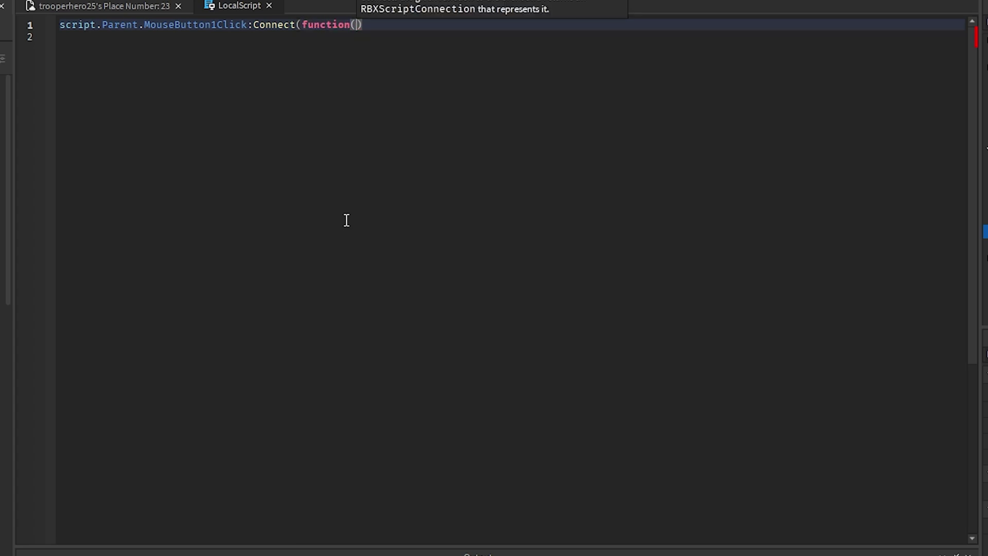
{"action": "key", "text": "Return"}
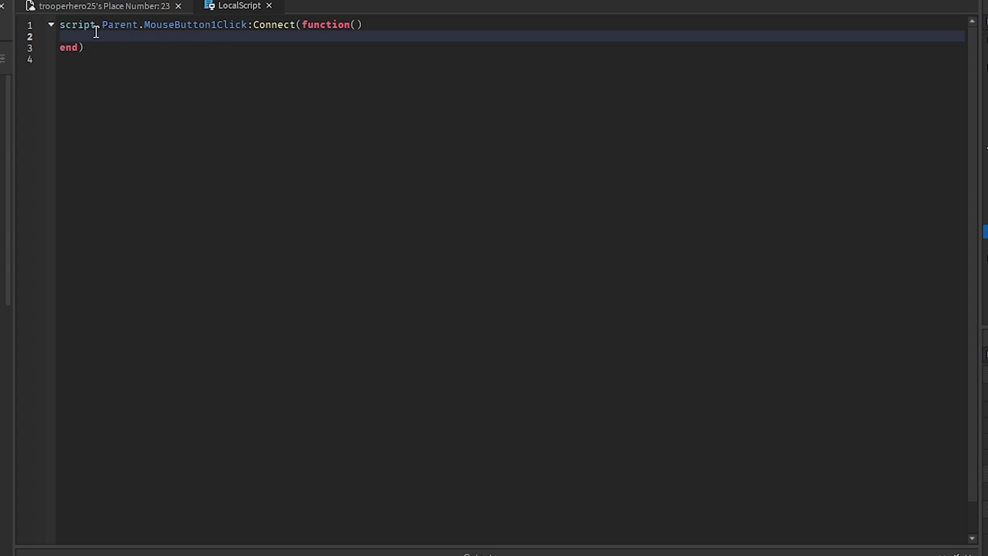
- In the handler, set game.Players.LocalPlayer.PlayerGui.ScreenGui.Menu.Visible = true
{"action": "left_click", "coordinate": [98, 6]}
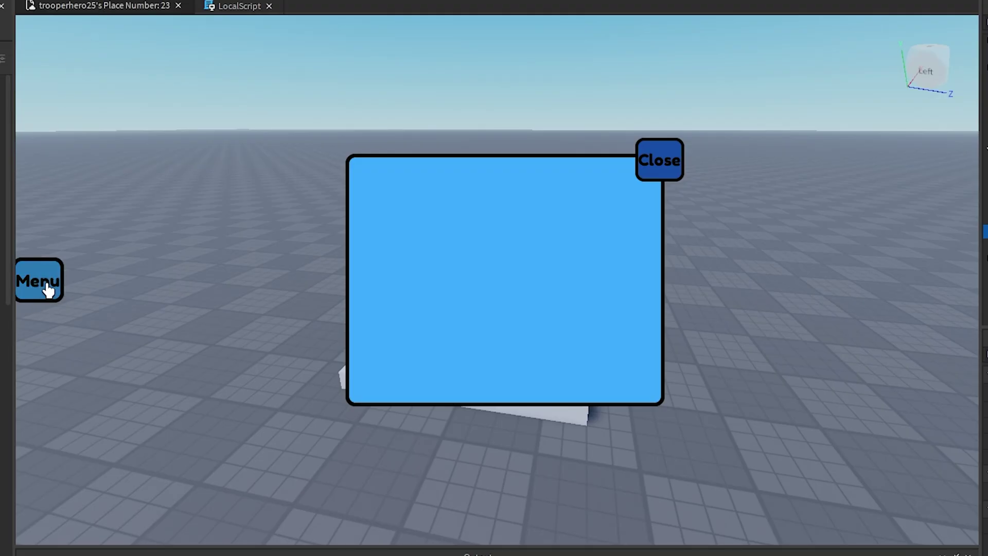
{"action": "left_click", "coordinate": [213, 5]}
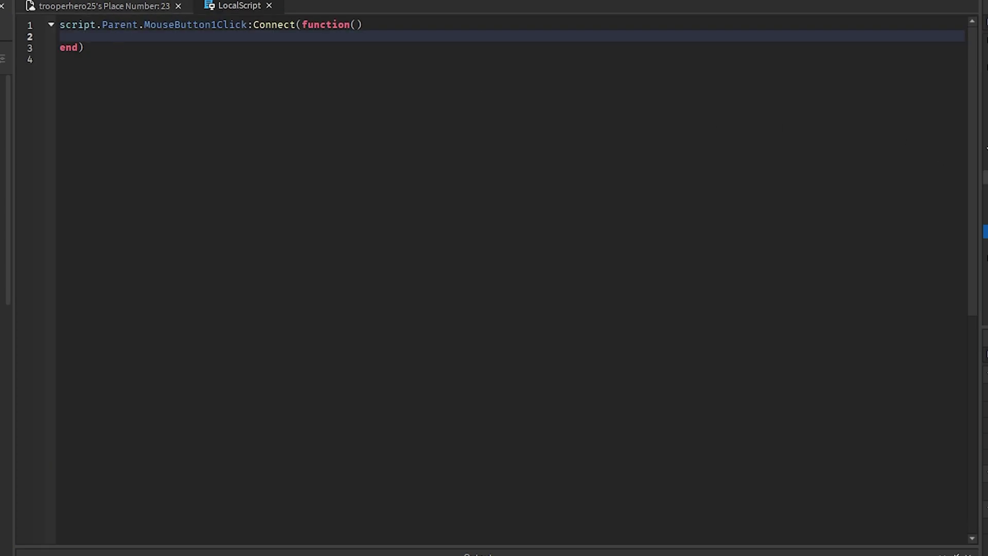
{"action": "type", "text": "game."}
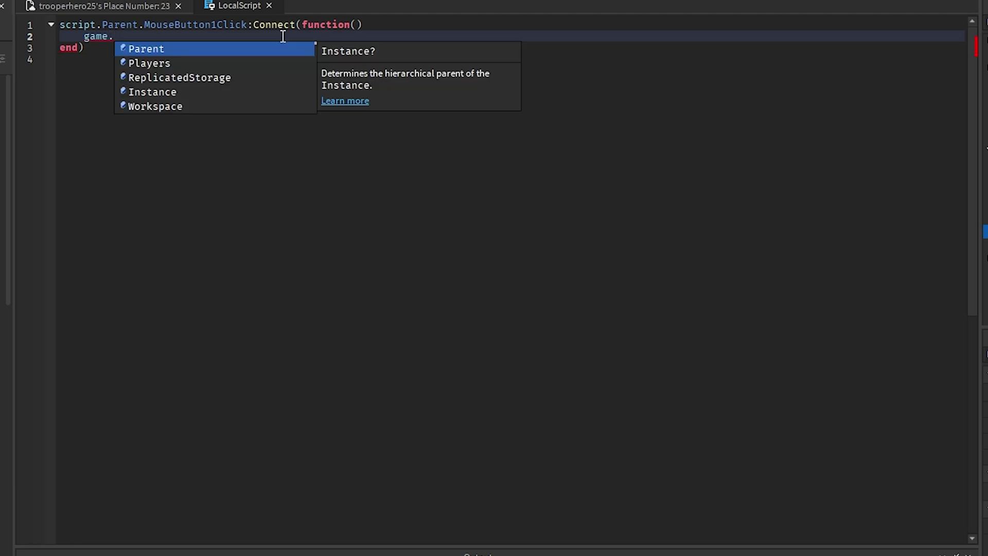
{"action": "key", "text": "Down"}
{"action": "key", "text": "Return"}
{"action": "type", "text": "."}
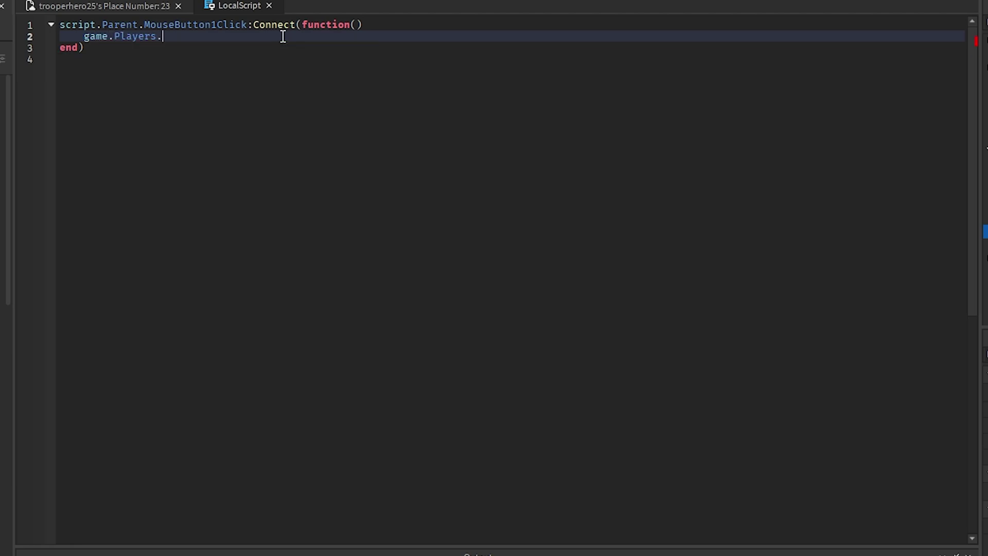
{"action": "type", "text": "Lo"}
{"action": "key", "text": "Return"}
{"action": "type", "text": "."}
{"action": "key", "text": "Down"}
{"action": "key", "text": "Return"}
{"action": "type", "text": "."}
{"action": "key", "text": "Down"}
{"action": "key", "text": "Down"}
{"action": "key", "text": "Return"}
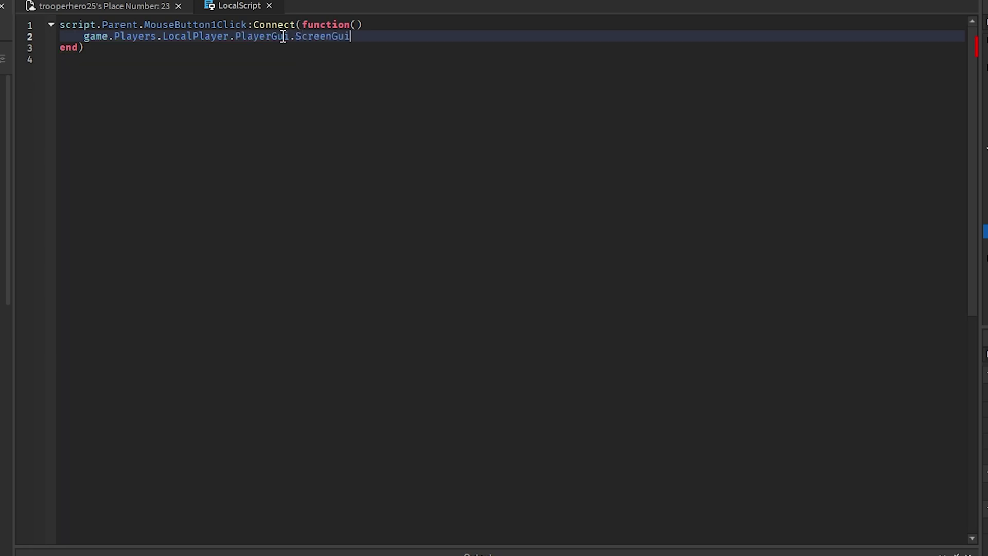
{"action": "type", "text": ".Me"}
{"action": "key", "text": "Return"}
{"action": "type", "text": "."}
{"action": "key", "text": "Down"}
{"action": "key", "text": "Return"}
{"action": "type", "text": "= tr"}
{"action": "key", "text": "Return"}
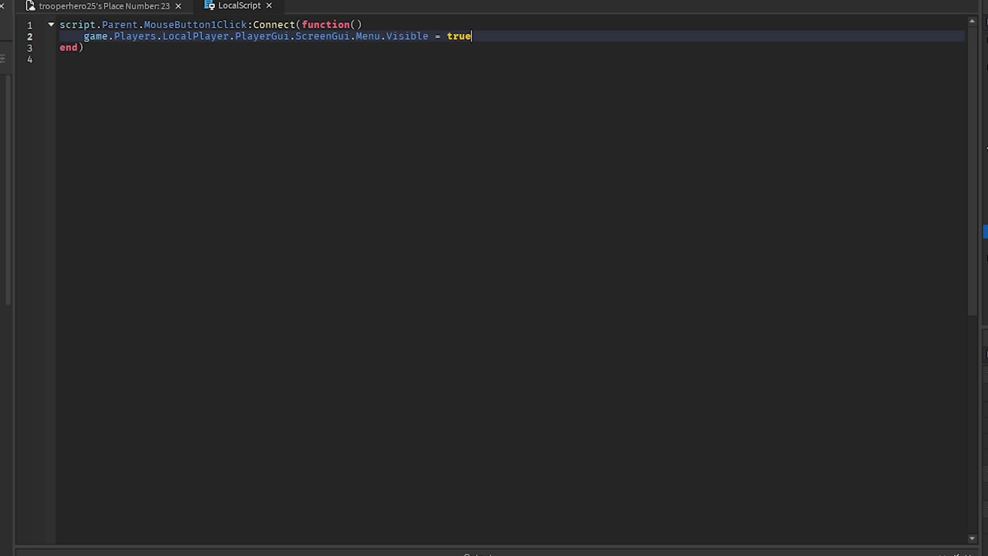
- Close the script and untick Visible on the Menu frame so it starts hidden
{"action": "left_click", "coordinate": [268, 5]}
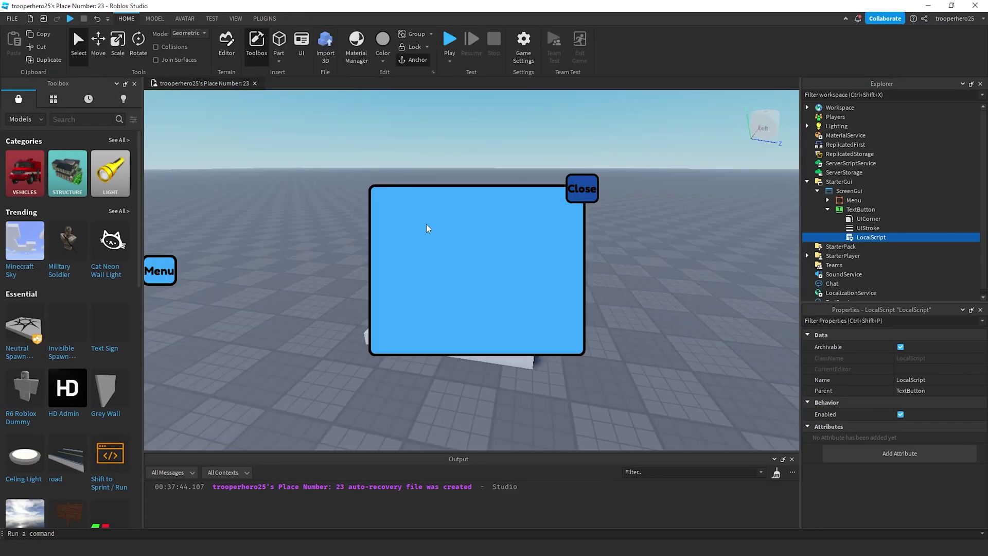
{"action": "left_click", "coordinate": [853, 200]}
{"action": "scroll", "coordinate": [899, 406], "scroll_direction": "down", "scroll_amount": 10}
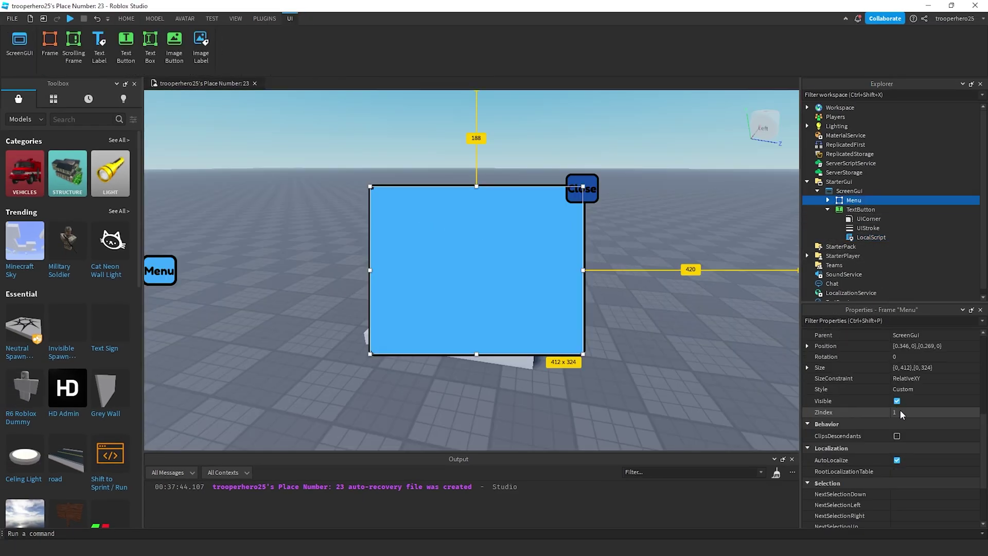
{"action": "scroll", "coordinate": [907, 416], "scroll_direction": "up", "scroll_amount": 2}
{"action": "left_click", "coordinate": [898, 367]}
{"action": "left_click", "coordinate": [468, 112]}
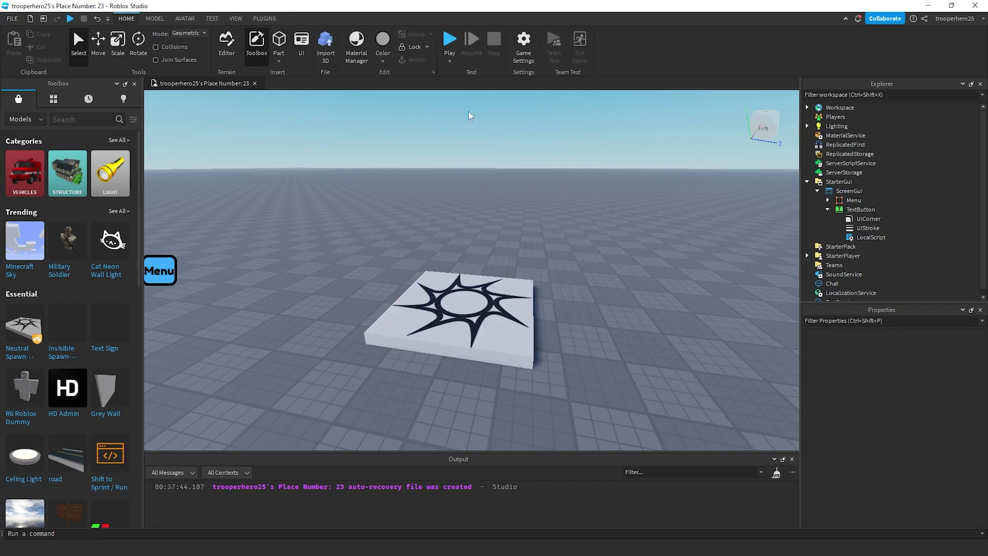
- Play-test the game, confirm Menu opens the blue panel, then stop
{"action": "left_click", "coordinate": [449, 46]}
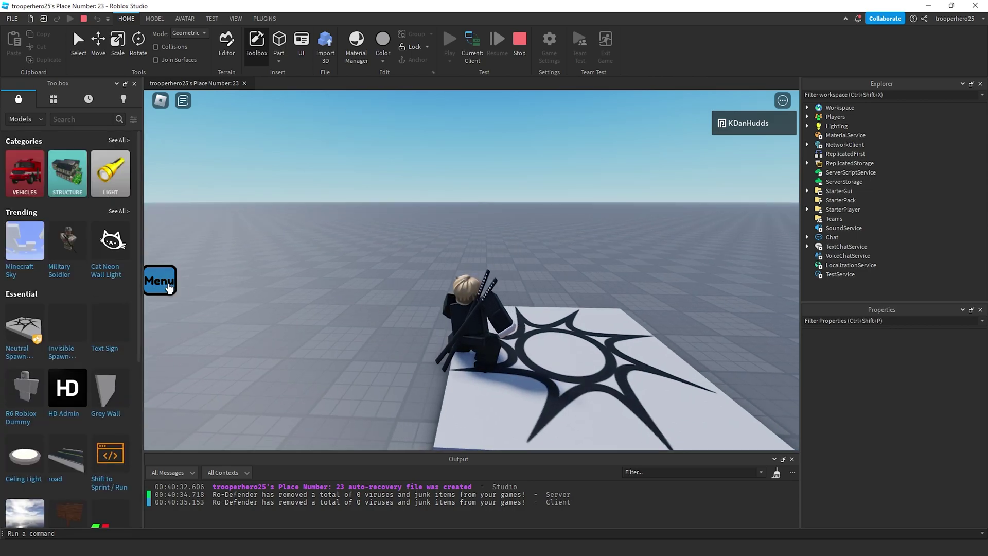
{"action": "left_click", "coordinate": [168, 287]}
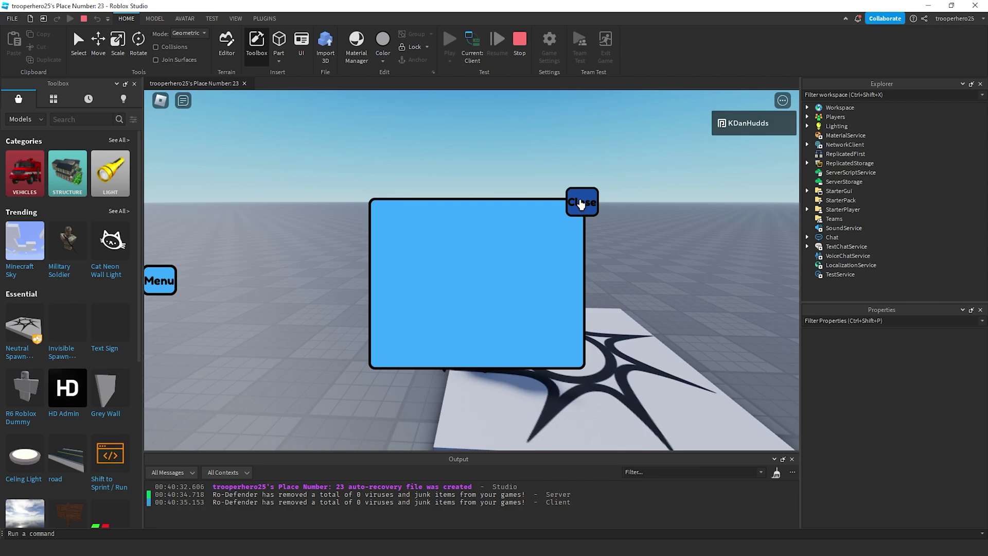
{"action": "left_click", "coordinate": [526, 52]}
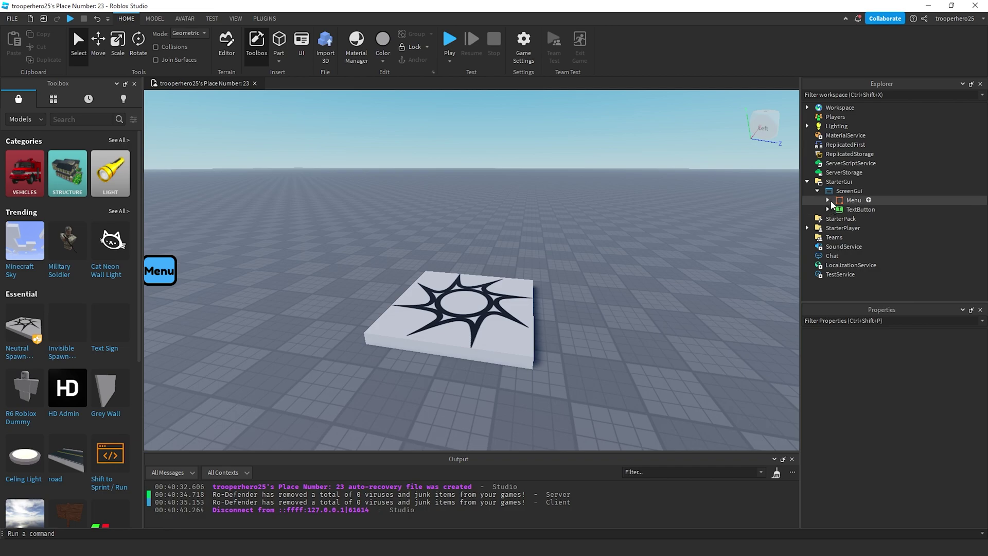
- Insert a LocalScript under the Close button inside the Menu frame
{"action": "left_click", "coordinate": [828, 200]}
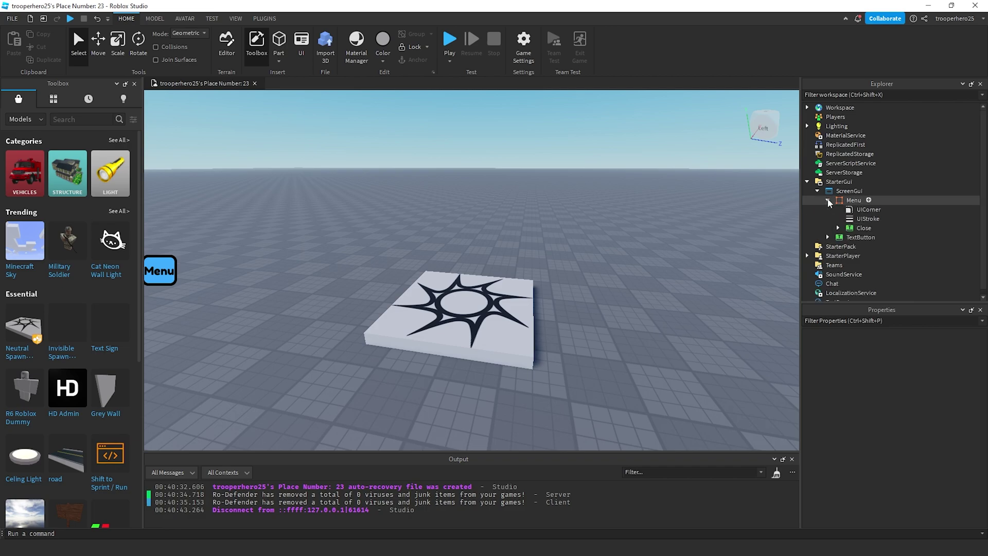
{"action": "left_click", "coordinate": [858, 230]}
{"action": "left_click", "coordinate": [838, 228]}
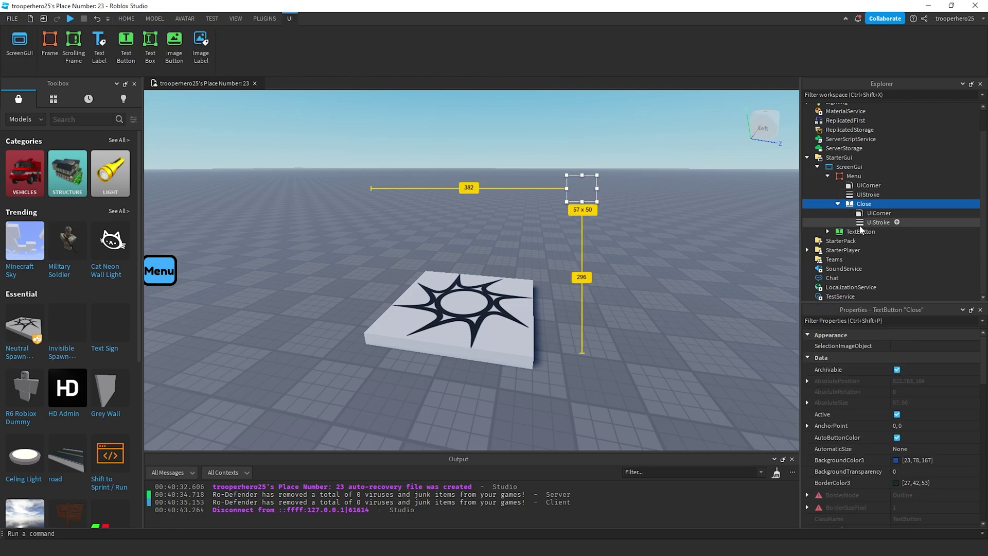
{"action": "scroll", "coordinate": [870, 227], "scroll_direction": "down", "scroll_amount": 1}
{"action": "left_click", "coordinate": [879, 204]}
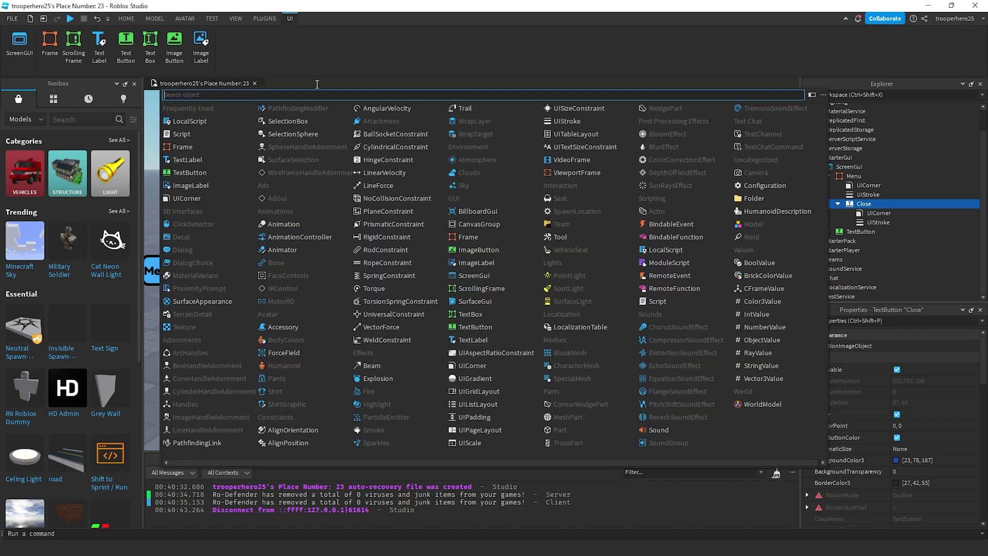
{"action": "left_click", "coordinate": [209, 126]}
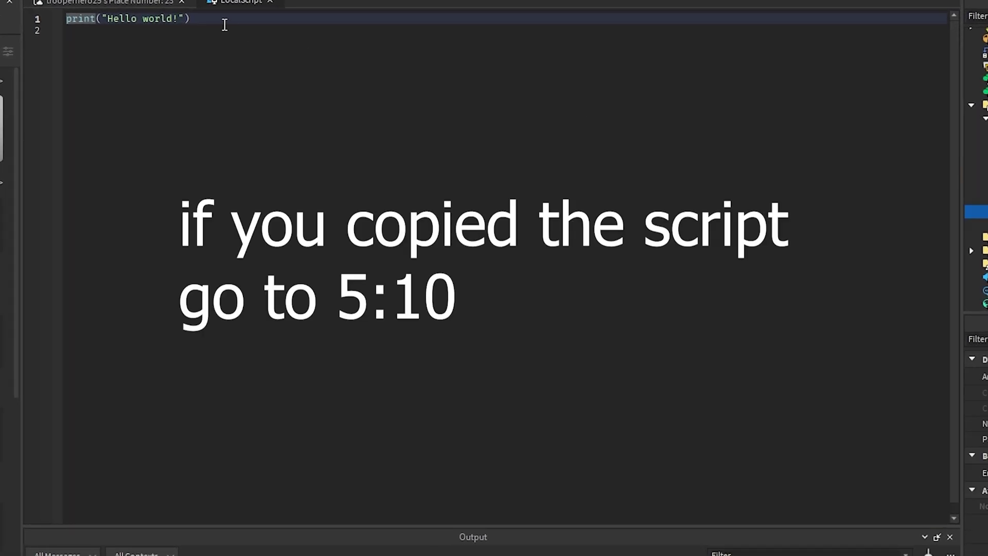
- Replace the default print with a script.Parent.MouseButton1Click:Connect(function() handler
{"action": "left_click_drag", "start_coordinate": [223, 21], "coordinate": [69, 21]}
{"action": "key", "text": "BackSpace"}
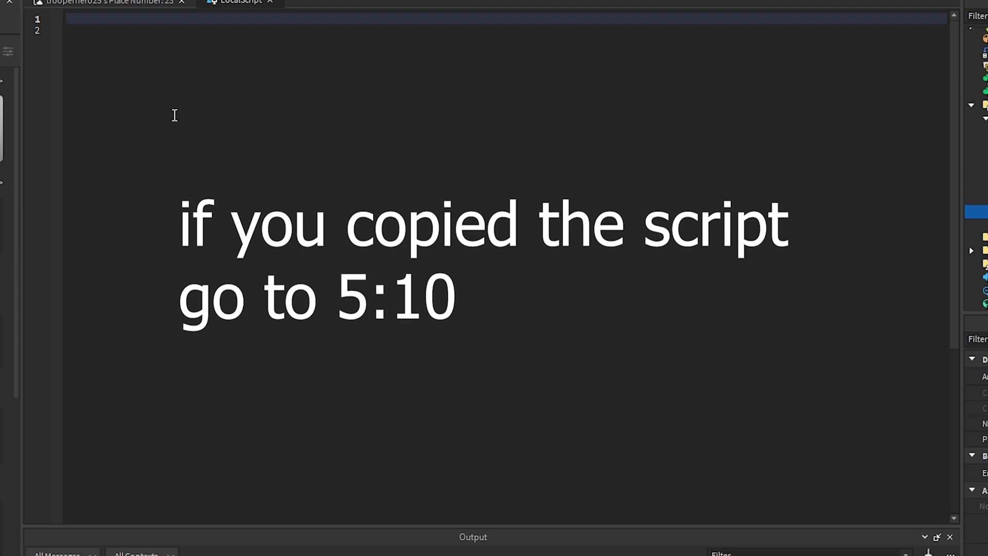
{"action": "type", "text": "script/."}
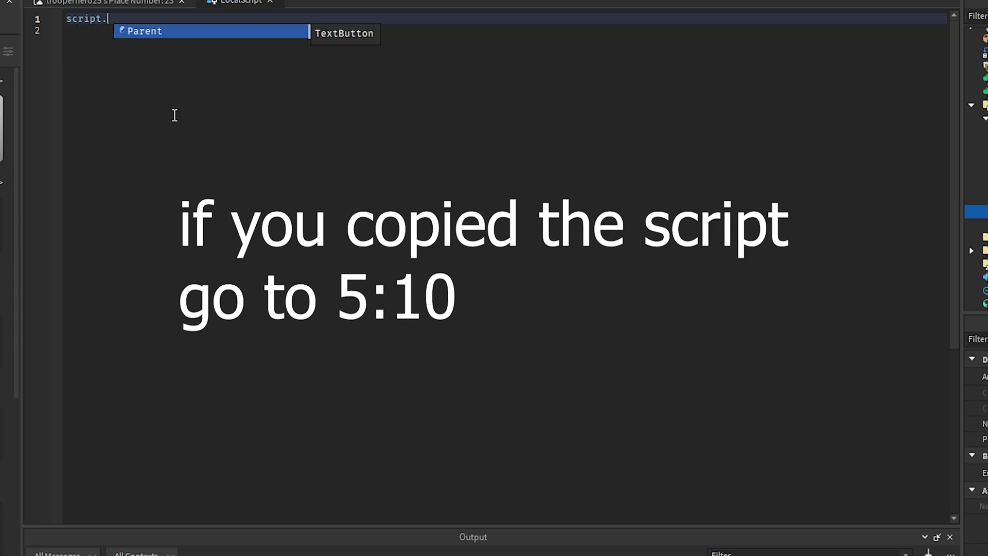
{"action": "type", "text": "Parent.MouseButton1Click:Co"}
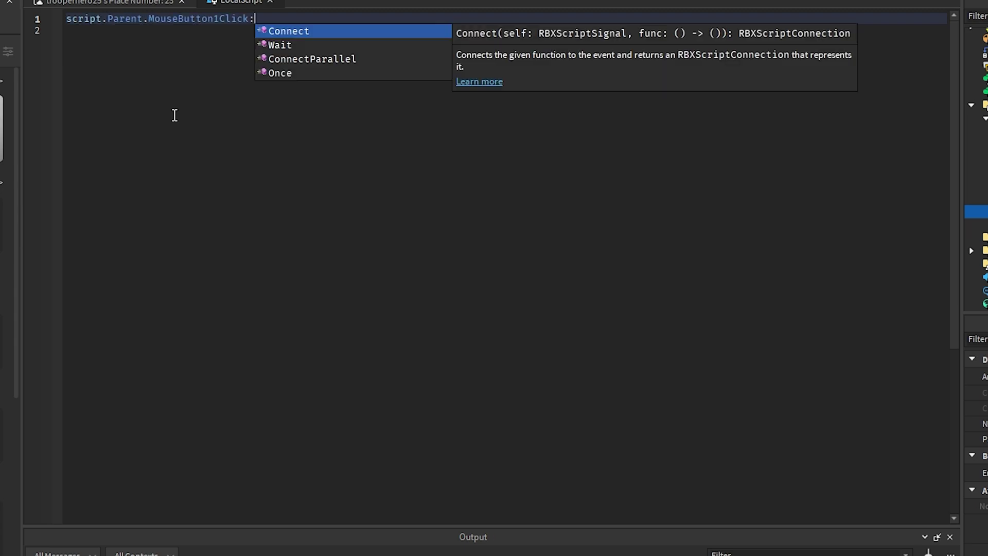
{"action": "key", "text": "Tab"}
{"action": "type", "text": "(func"}
{"action": "type", "text": "tion()"}
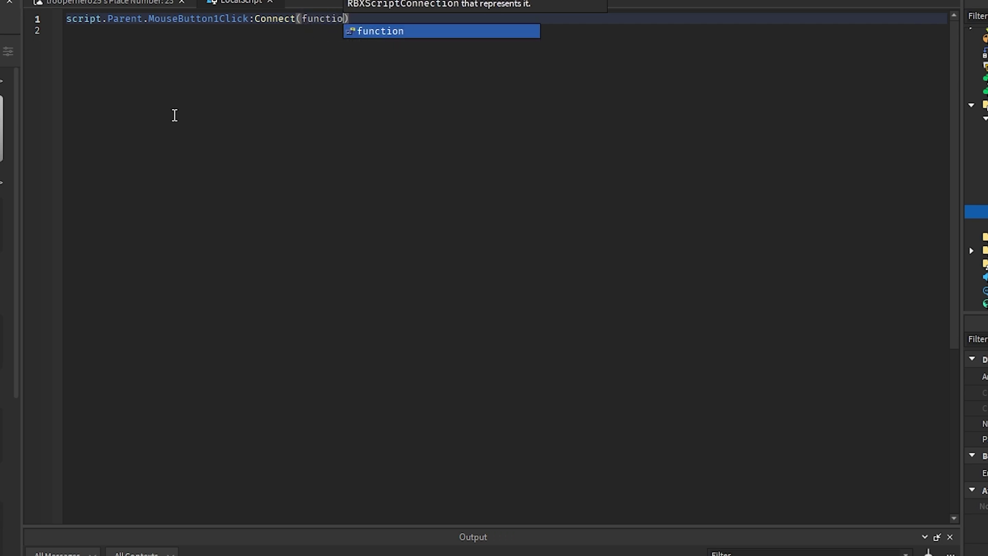
{"action": "key", "text": "Return"}
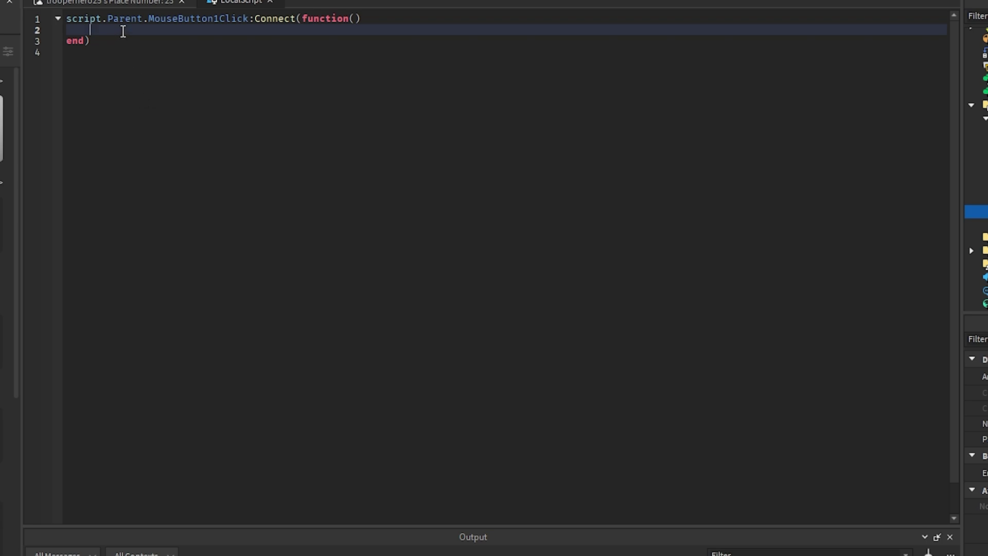
- In the handler, set script.Parent.Parent.Visible = false
{"action": "type", "text": "gam"}
{"action": "key", "text": "BackSpace"}
{"action": "key", "text": "BackSpace"}
{"action": "key", "text": "BackSpace"}
{"action": "type", "text": "sc"}
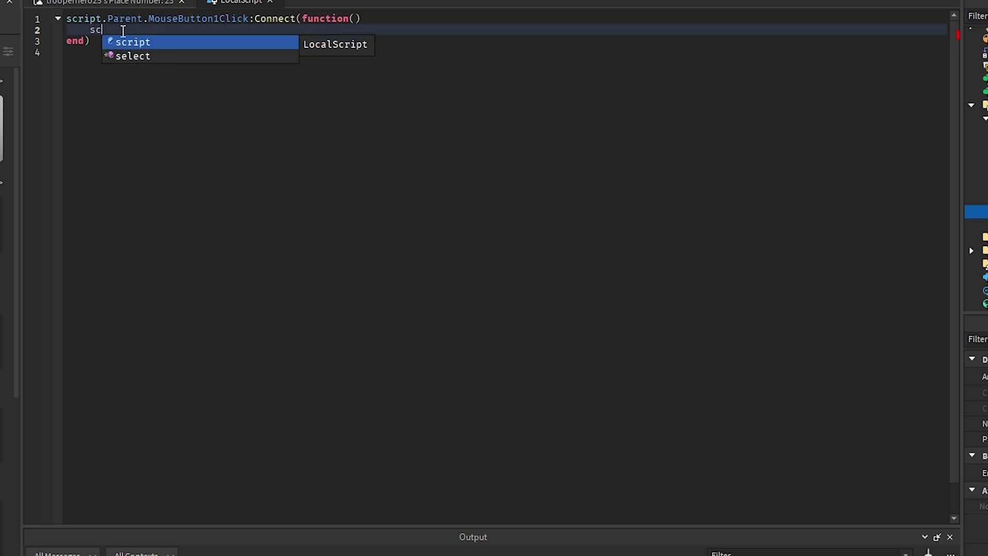
{"action": "key", "text": "Tab"}
{"action": "type", "text": ".P"}
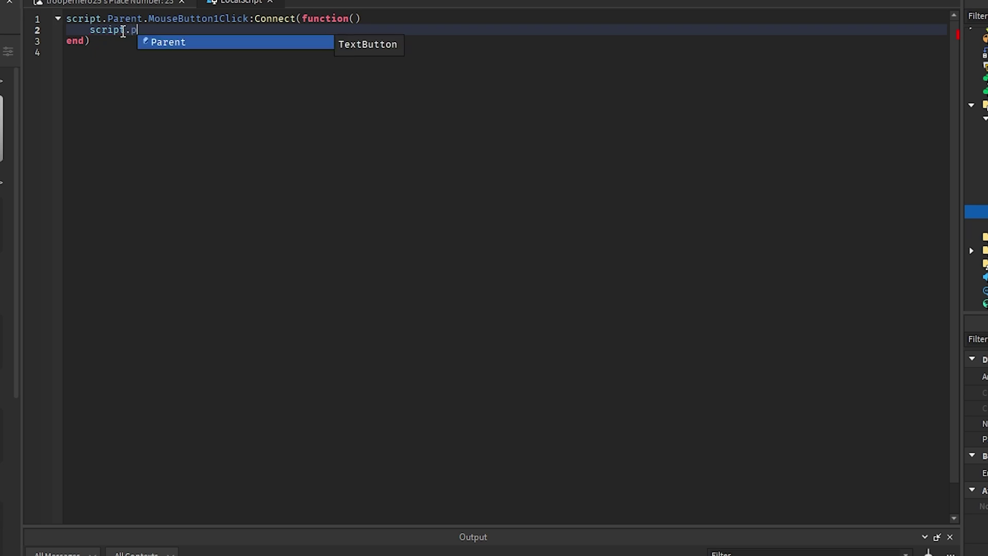
{"action": "key", "text": "Tab"}
{"action": "type", "text": "."}
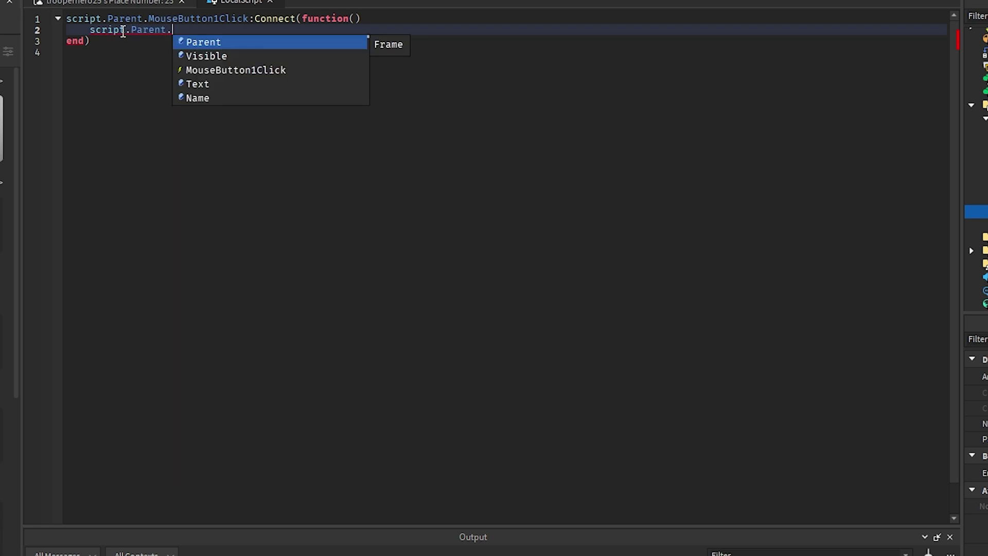
{"action": "key", "text": "Tab"}
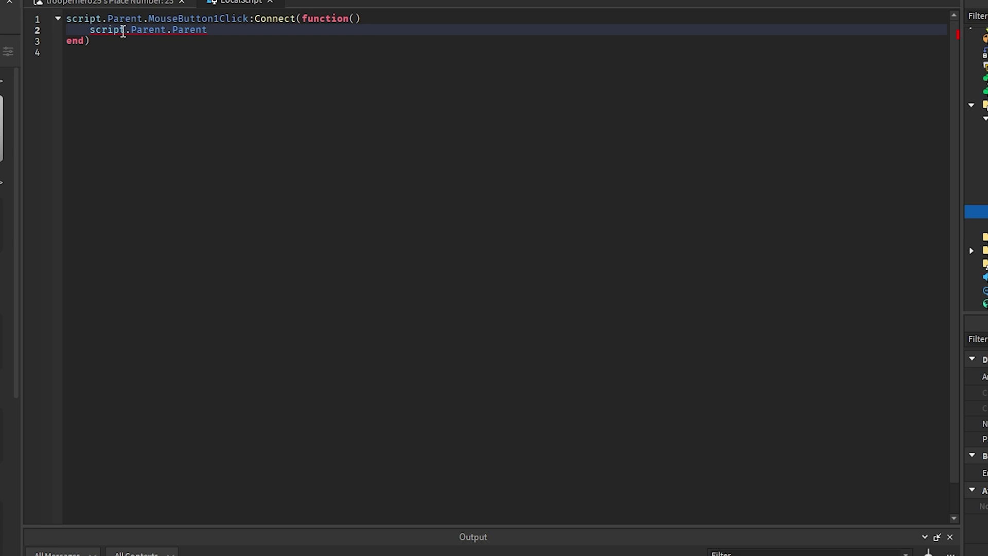
{"action": "type", "text": ".V"}
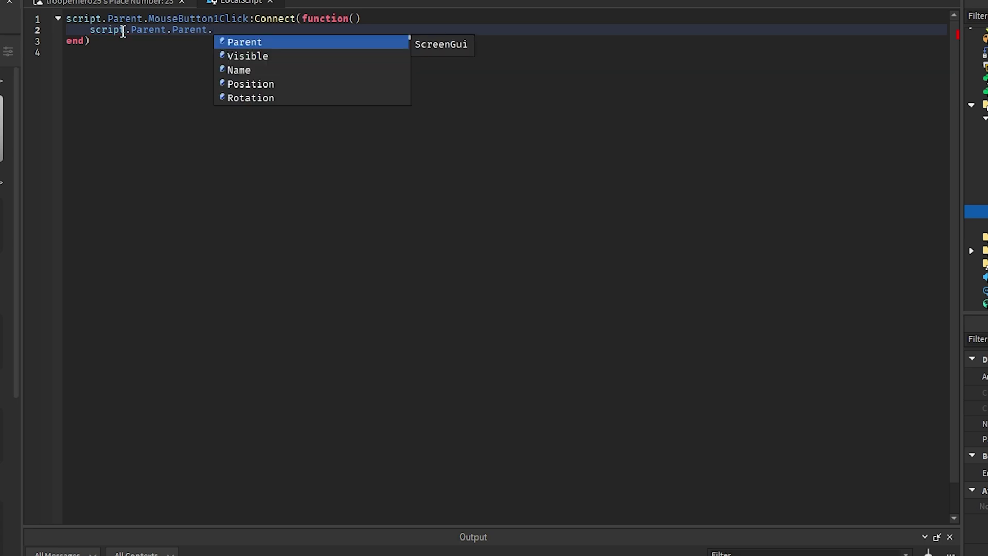
{"action": "key", "text": "Tab"}
{"action": "type", "text": "= f"}
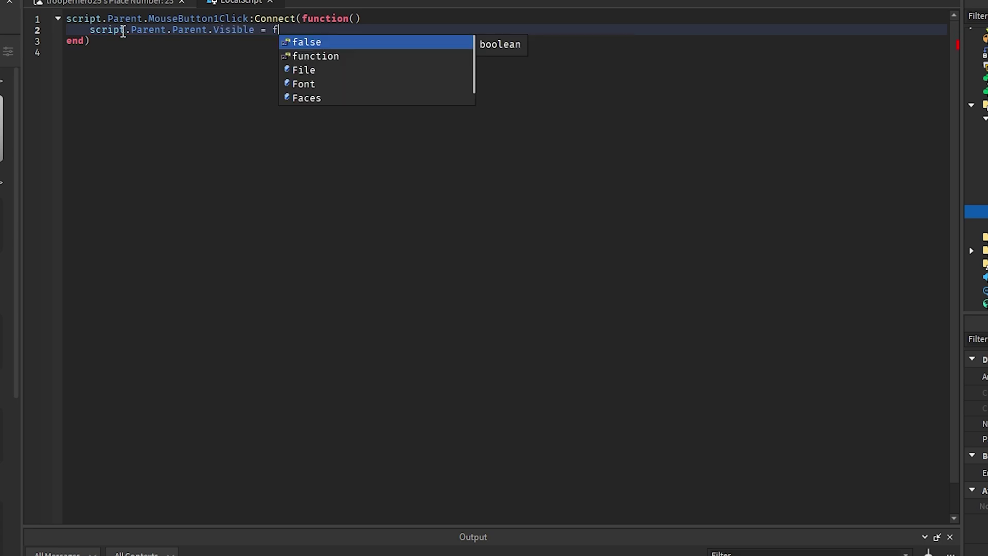
{"action": "key", "text": "Tab"}
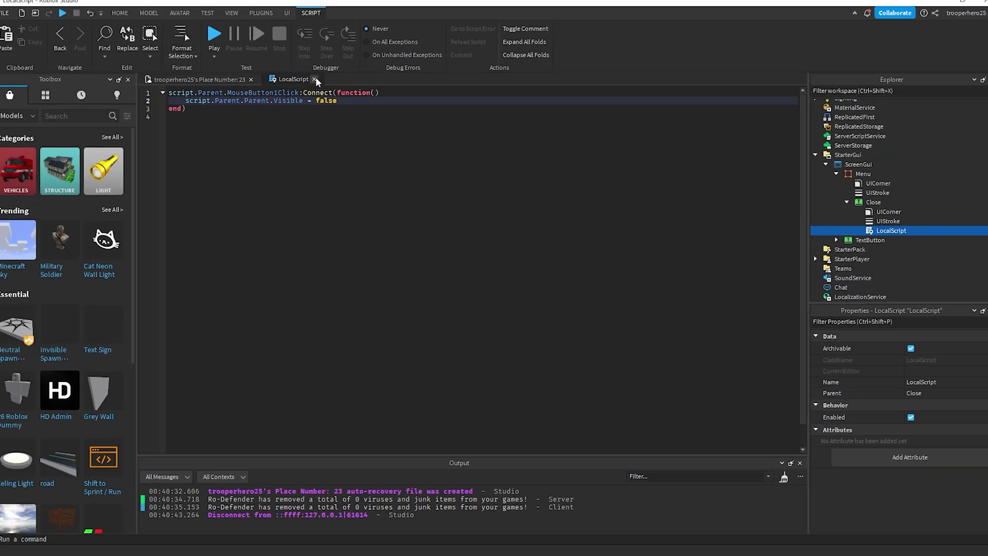
- Close the script and collapse the Close and Menu nodes in Explorer
{"action": "left_click", "coordinate": [270, 1]}
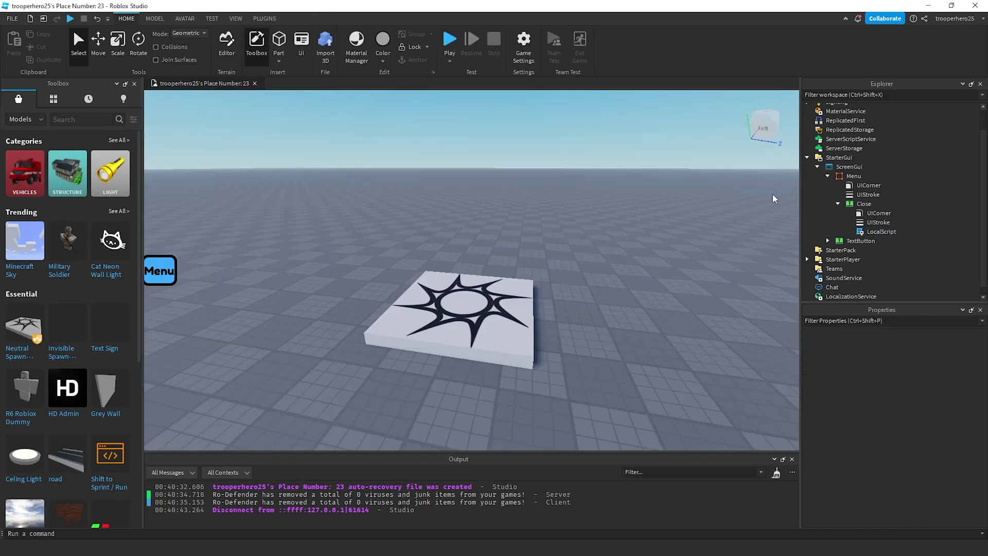
{"action": "left_click", "coordinate": [838, 204]}
{"action": "left_click", "coordinate": [827, 200]}
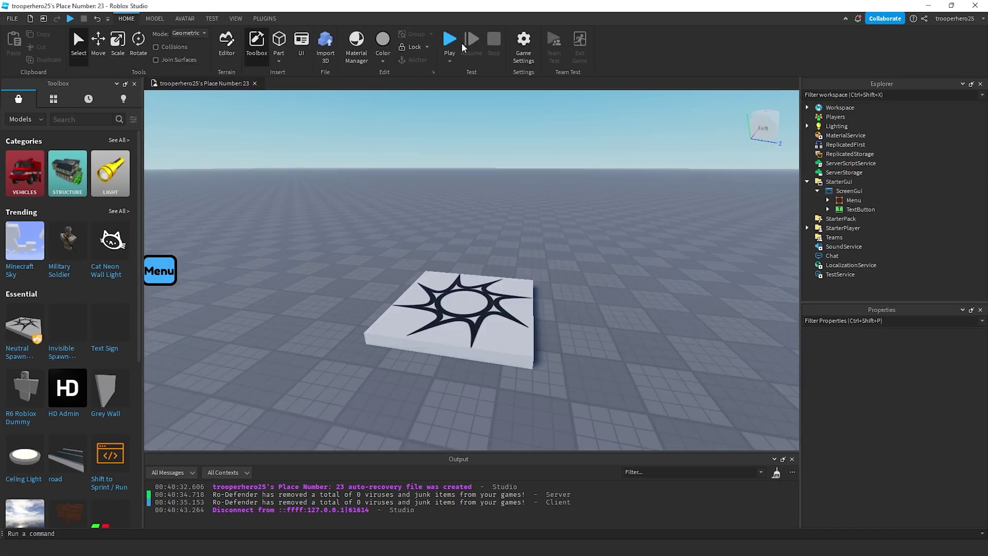
- Play-test: open the blue panel with Menu, then hide it with Close
{"action": "left_click", "coordinate": [443, 41]}
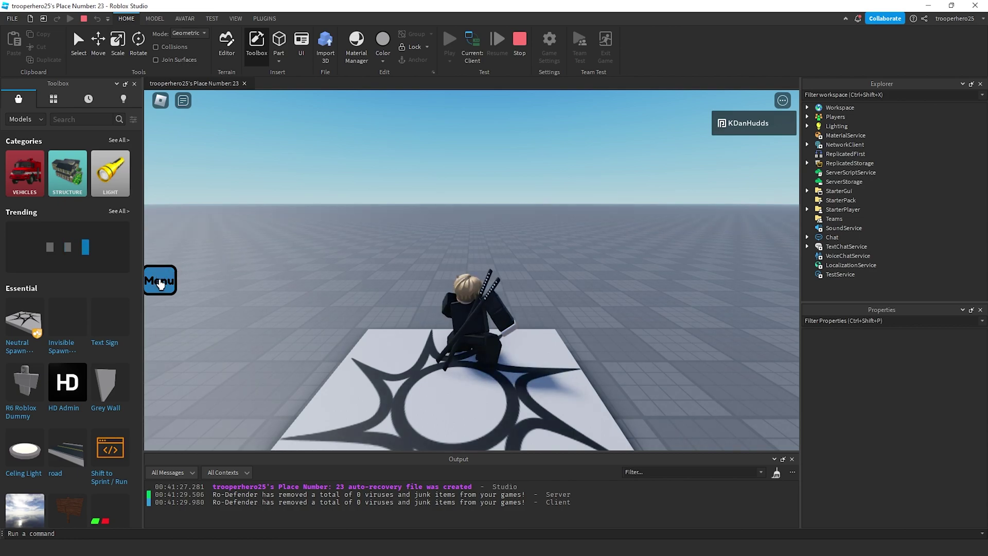
{"action": "left_click", "coordinate": [160, 280]}
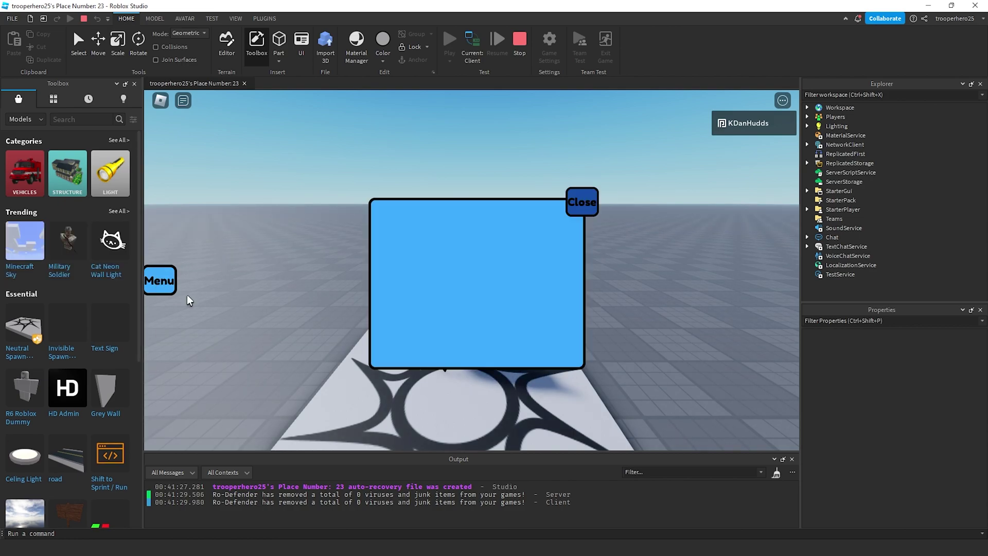
{"action": "left_click", "coordinate": [583, 206]}
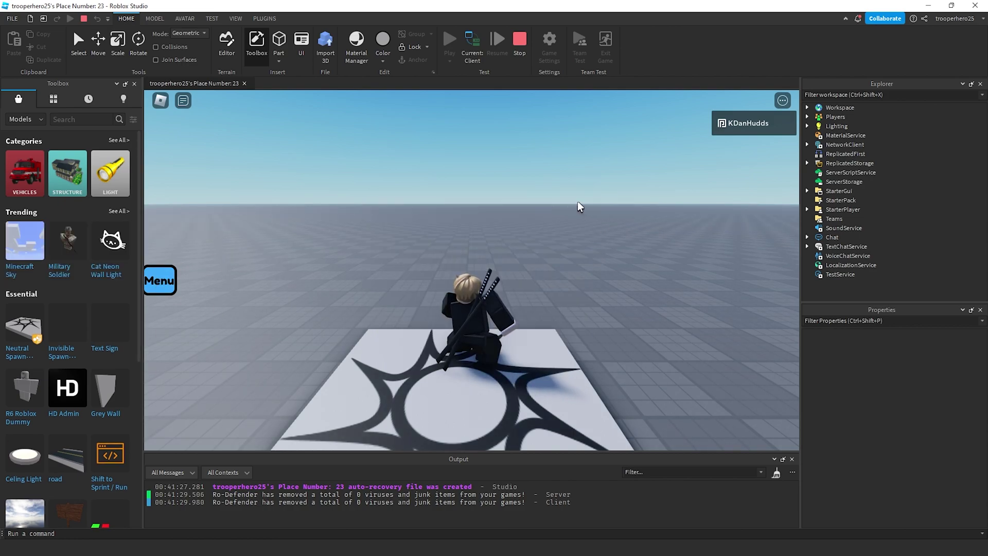
{"action": "right_click_drag", "start_coordinate": [590, 233], "coordinate": [590, 233]}
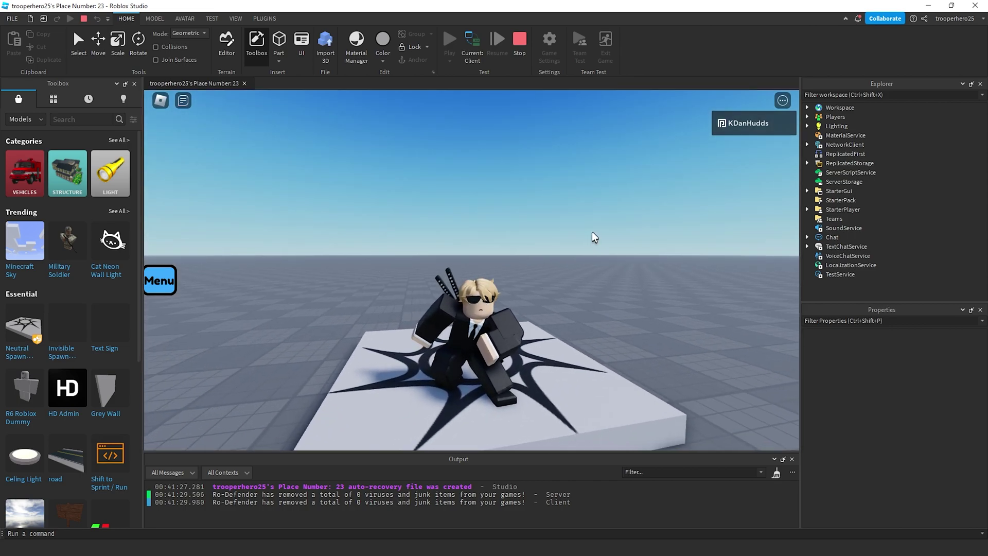
{"action": "left_click", "coordinate": [160, 280]}
{"action": "left_click", "coordinate": [584, 202]}
{"action": "scroll", "coordinate": [579, 307], "scroll_direction": "up", "scroll_amount": 2}
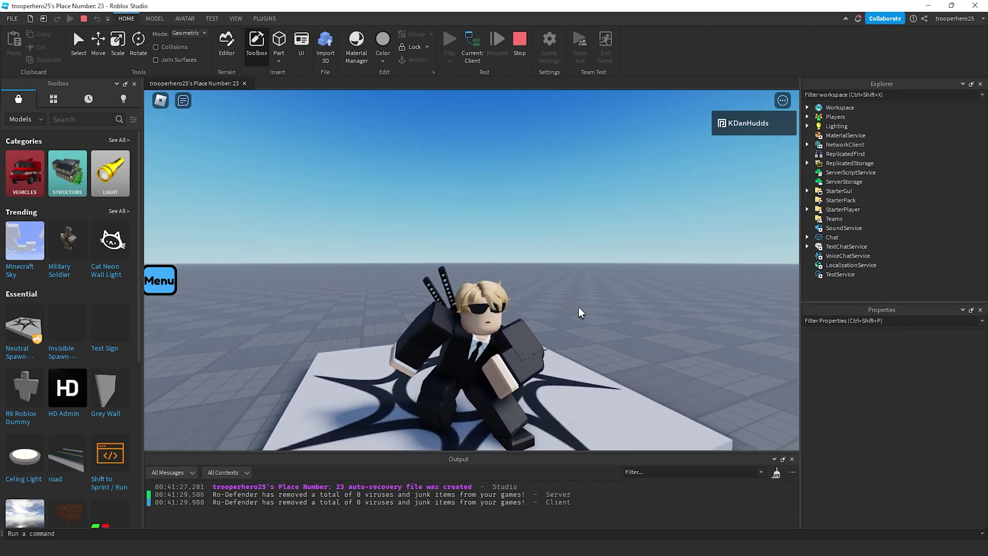
{"action": "scroll", "coordinate": [578, 306], "scroll_direction": "down", "scroll_amount": 2}
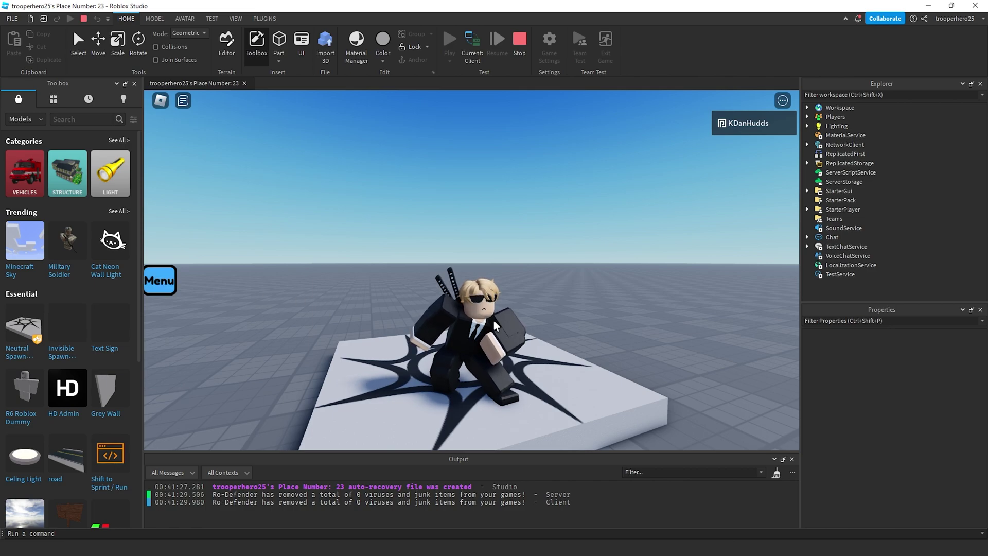
{"action": "left_click", "coordinate": [161, 283]}
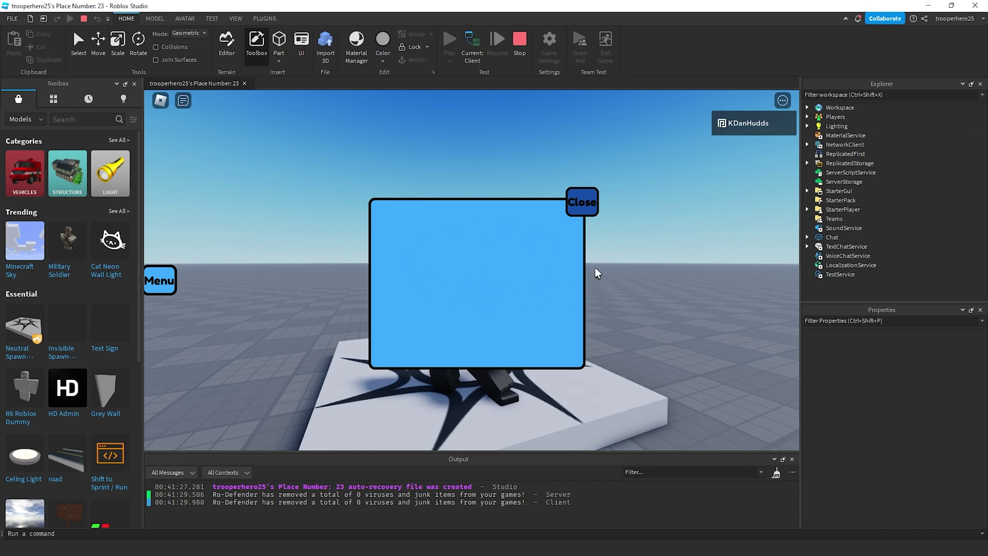
{"action": "left_click", "coordinate": [582, 202]}
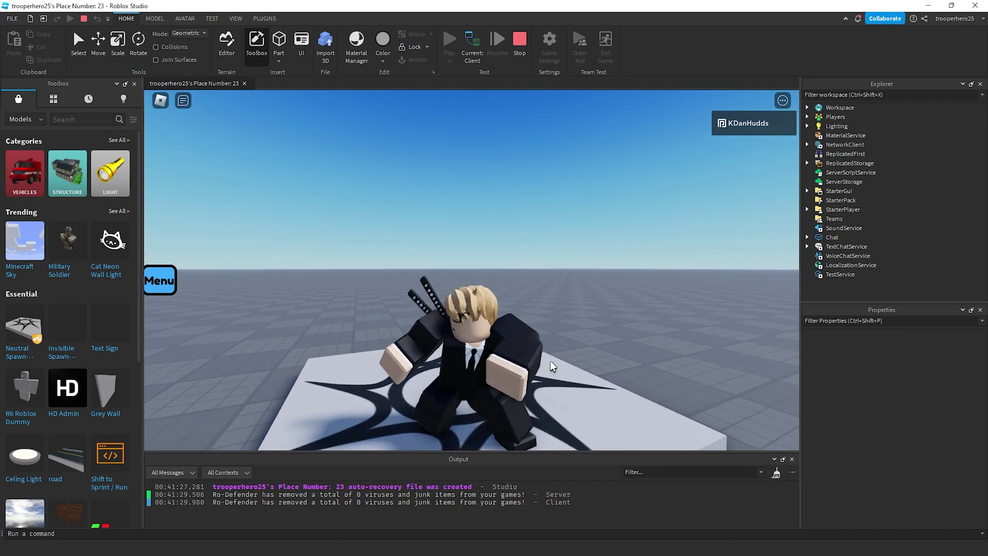